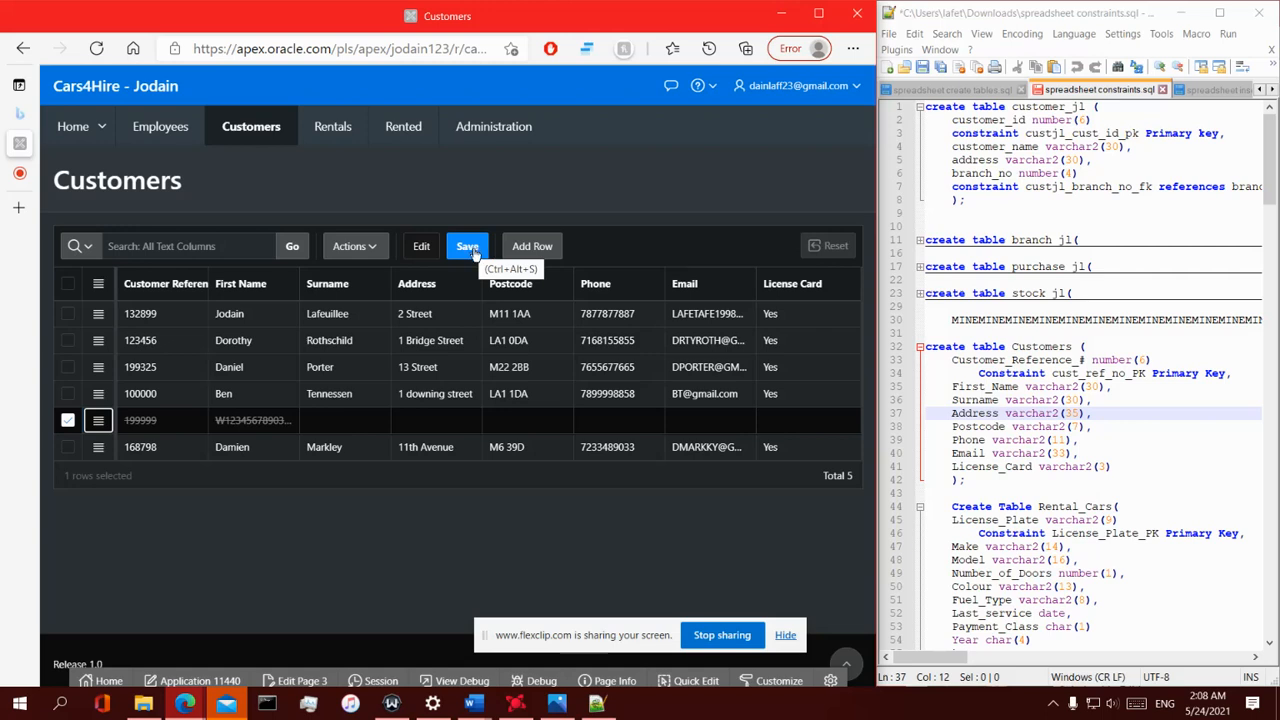
- Save the deletion of the marked customer row in the Customers grid and reload the page
click(471, 245)
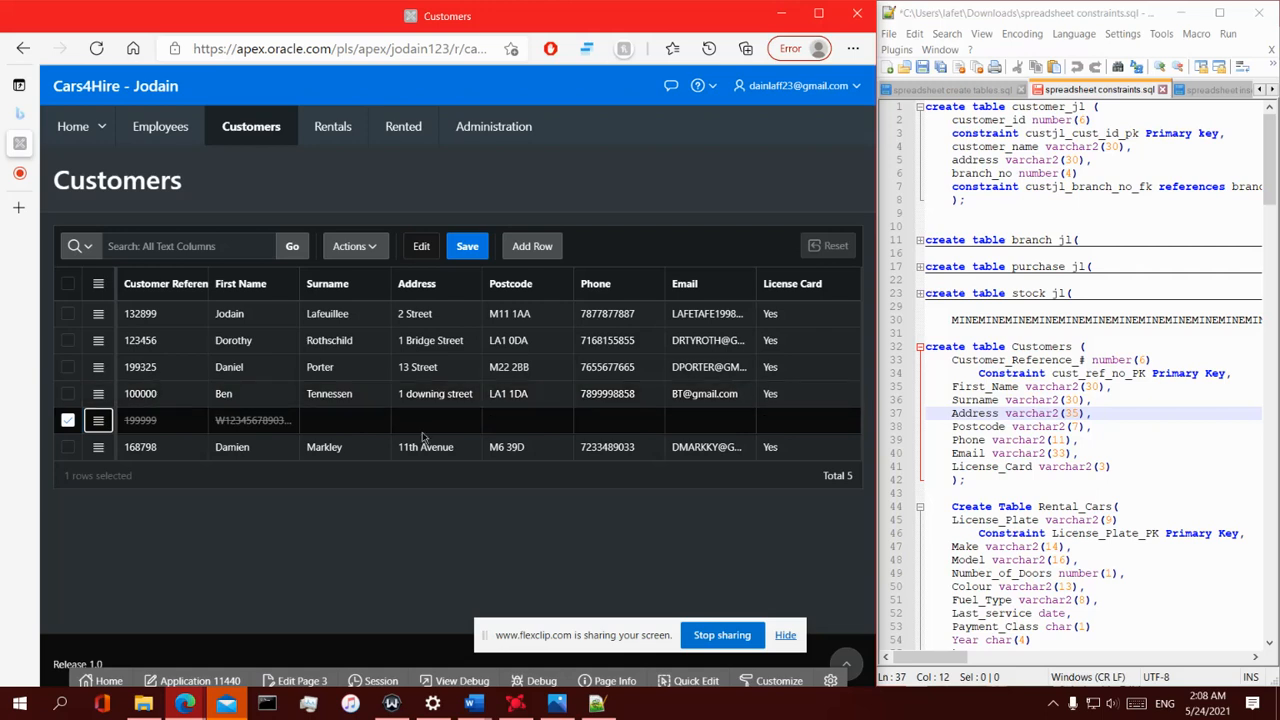
click(467, 246)
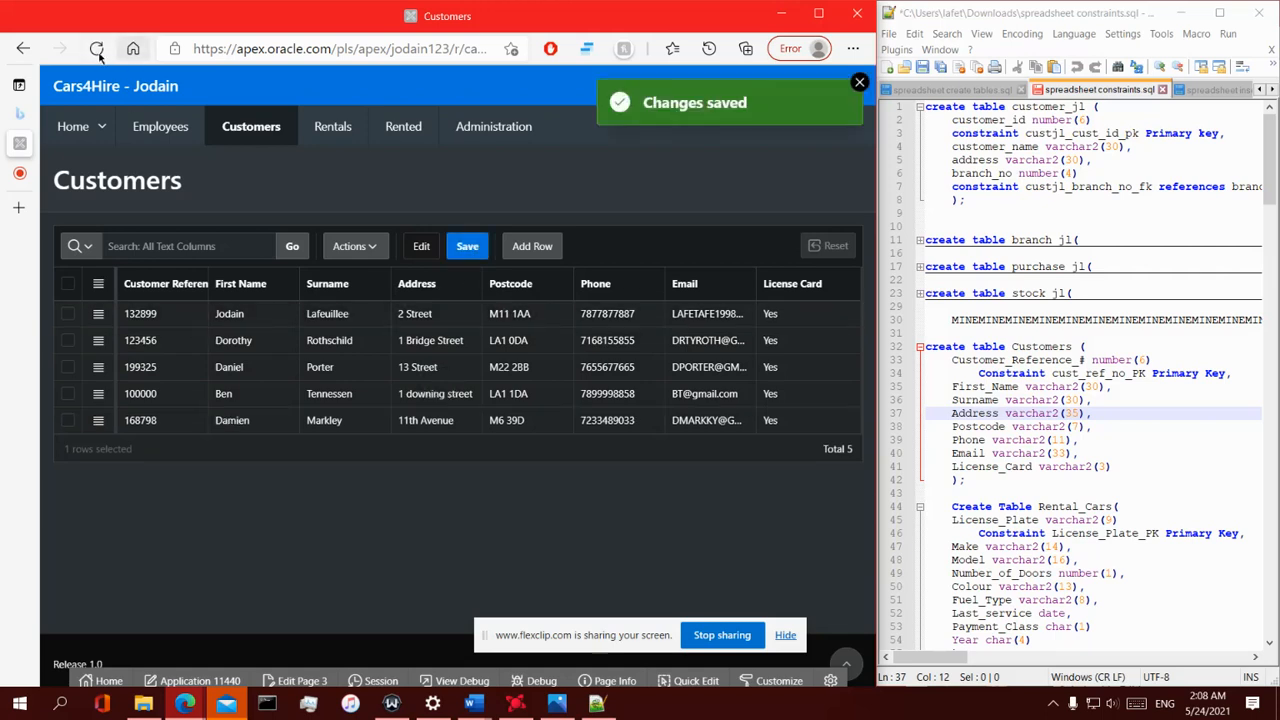
click(96, 48)
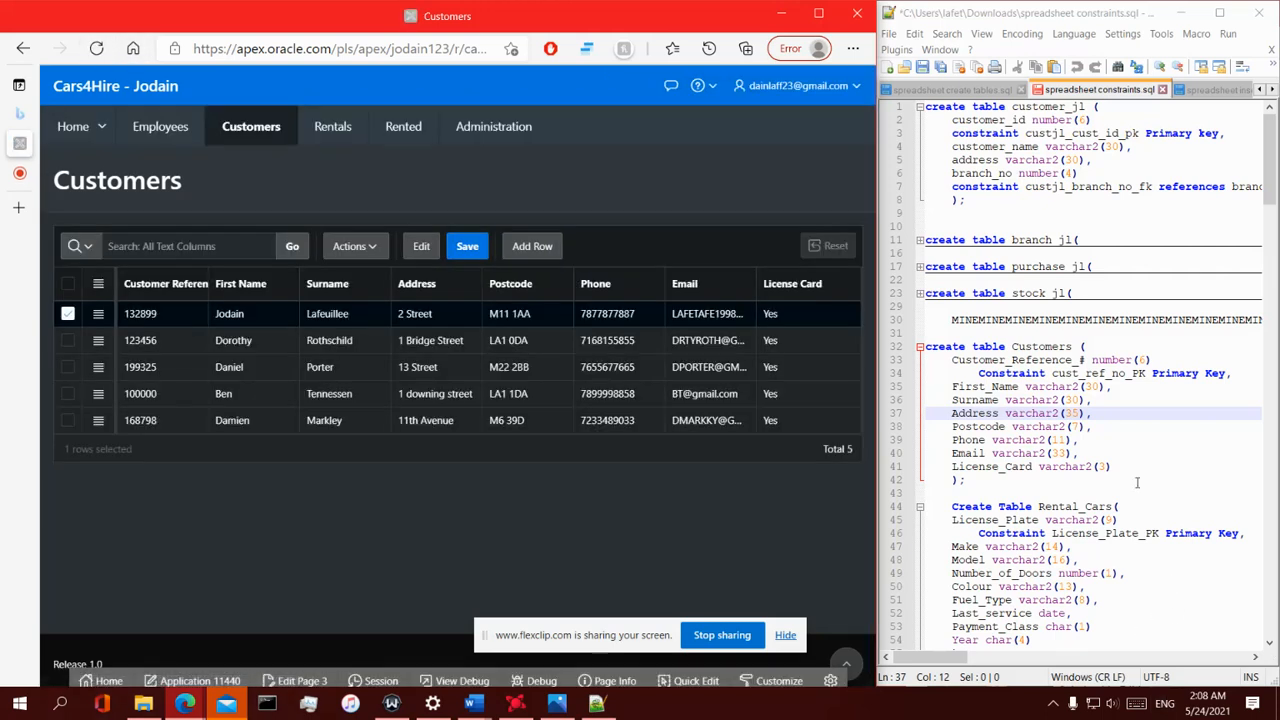
- Examine the column data types and sizes in the Customers table definition of the SQL script
click(1022, 387)
double_click(1022, 387)
click(1050, 373)
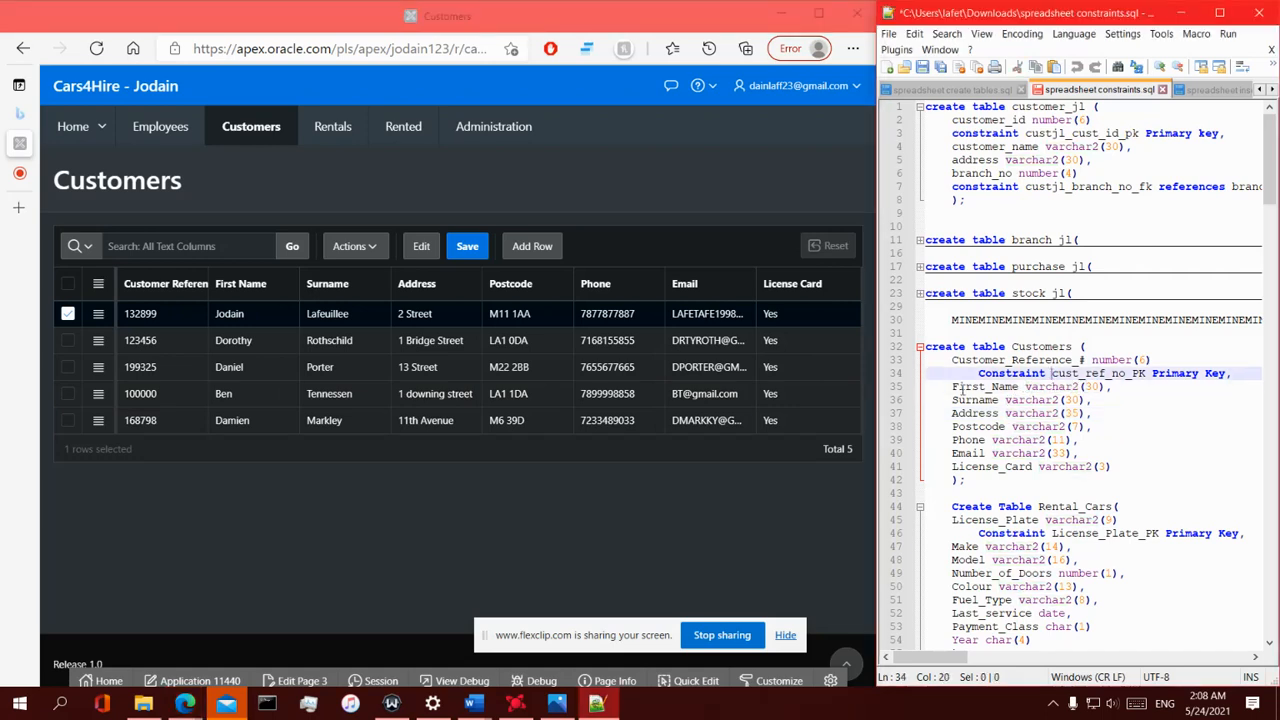
double_click(1100, 360)
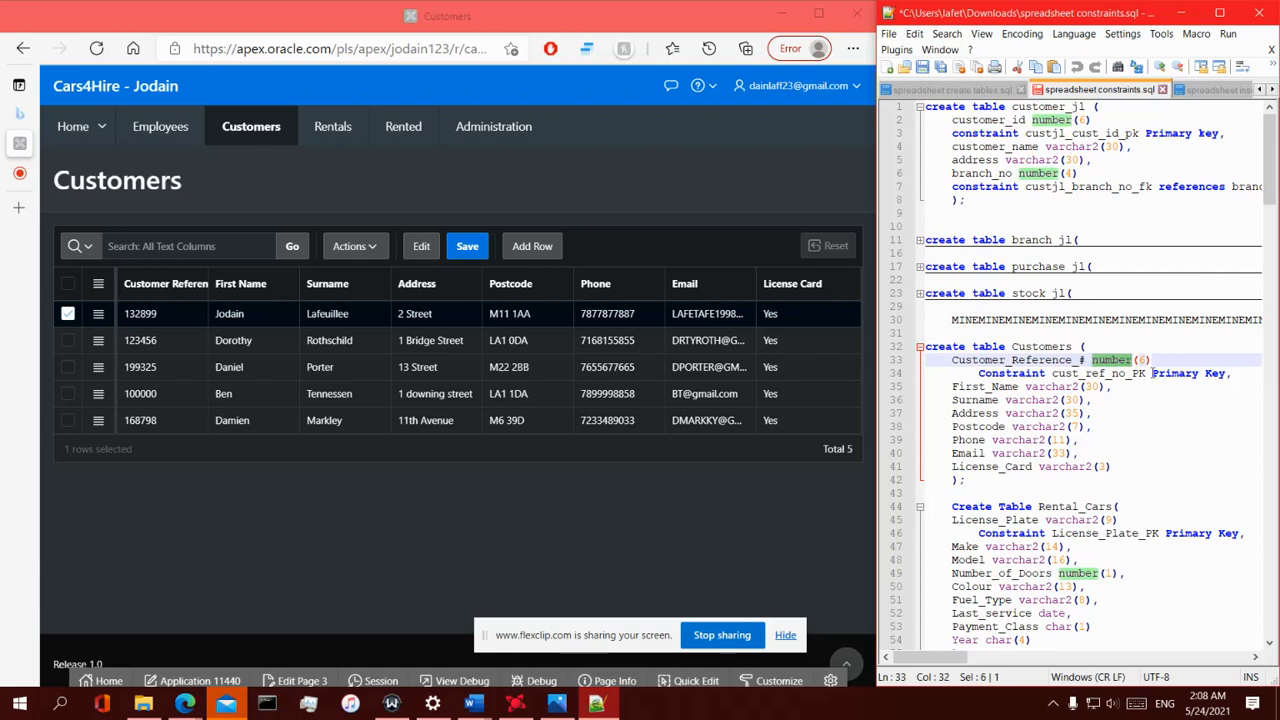
double_click(1141, 360)
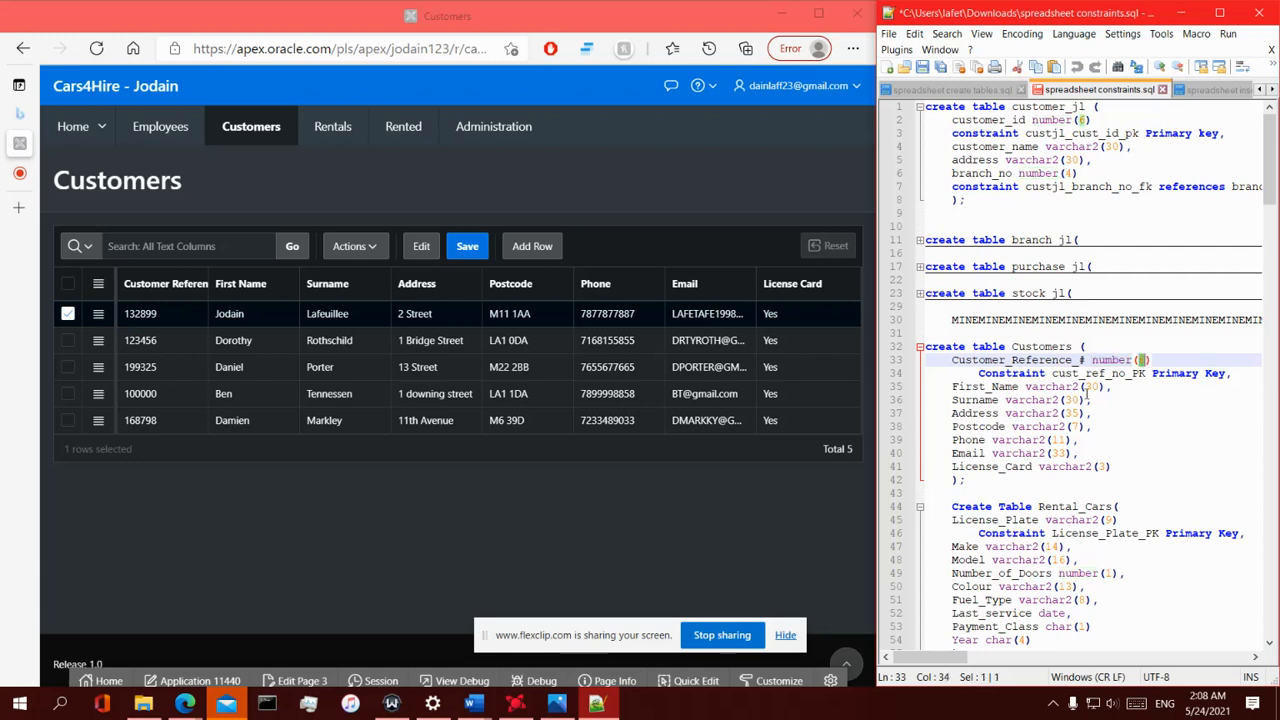
double_click(1082, 360)
double_click(1111, 360)
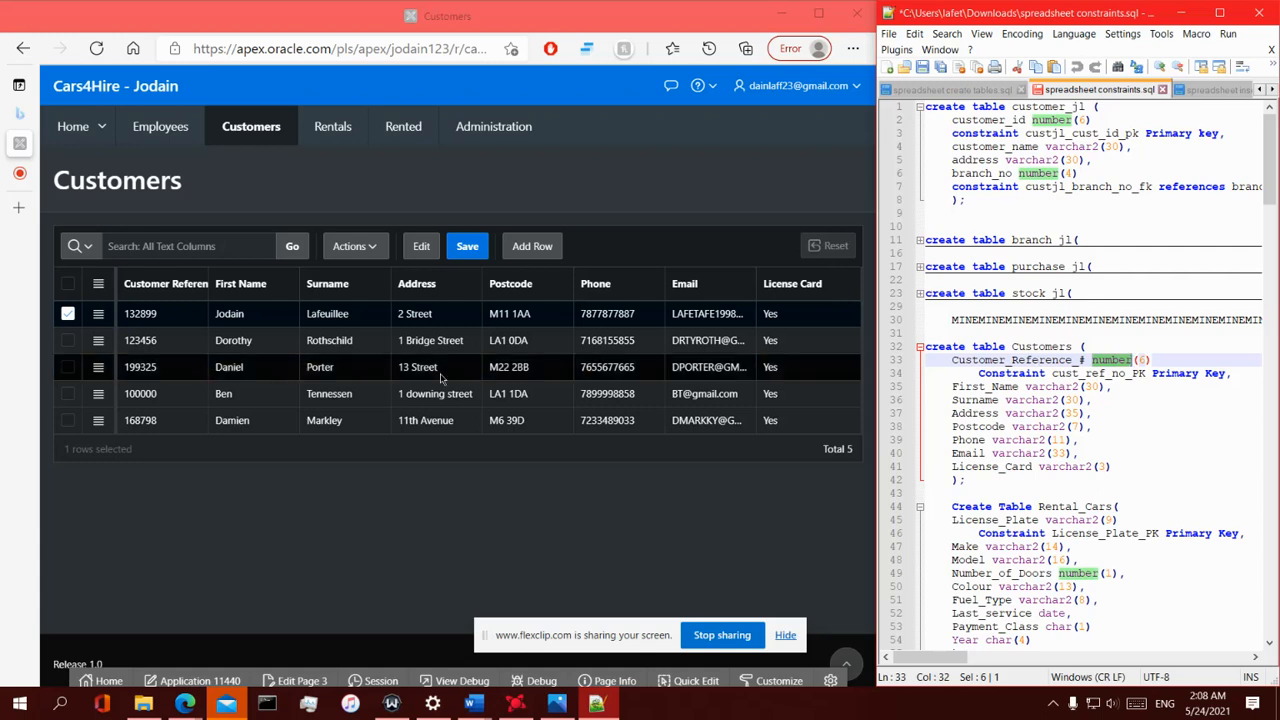
click(168, 318)
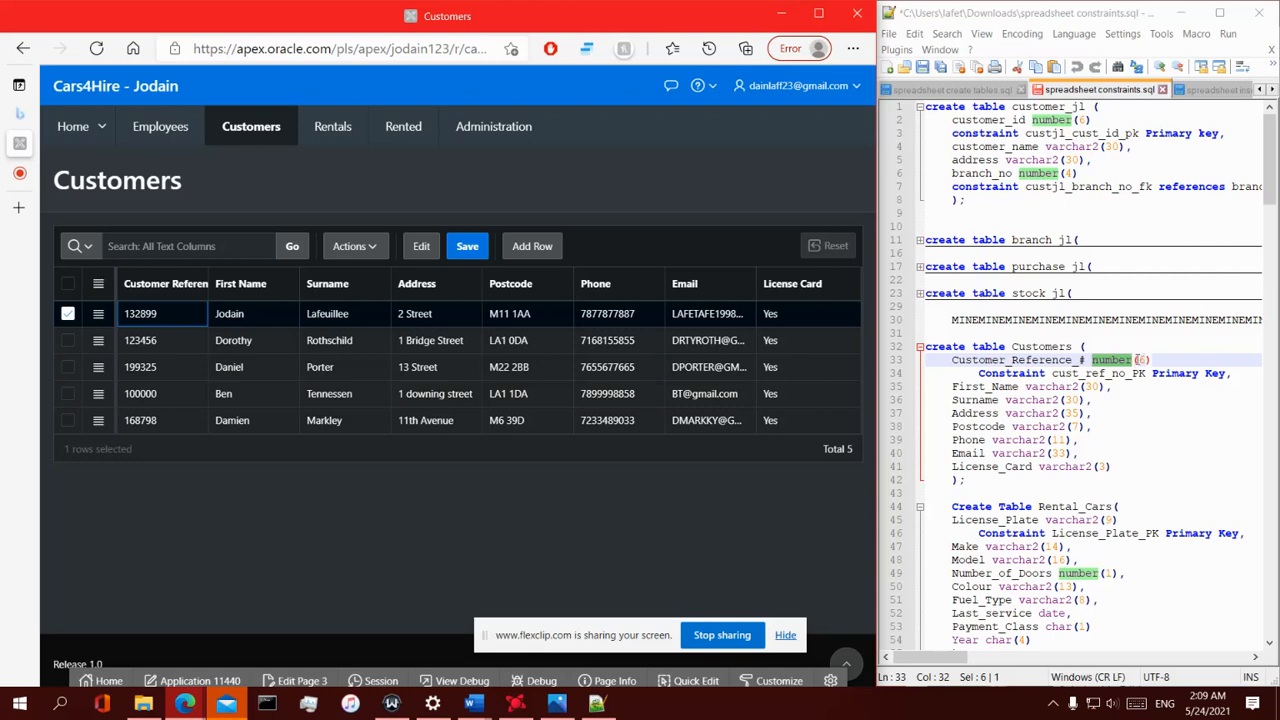
click(1143, 359)
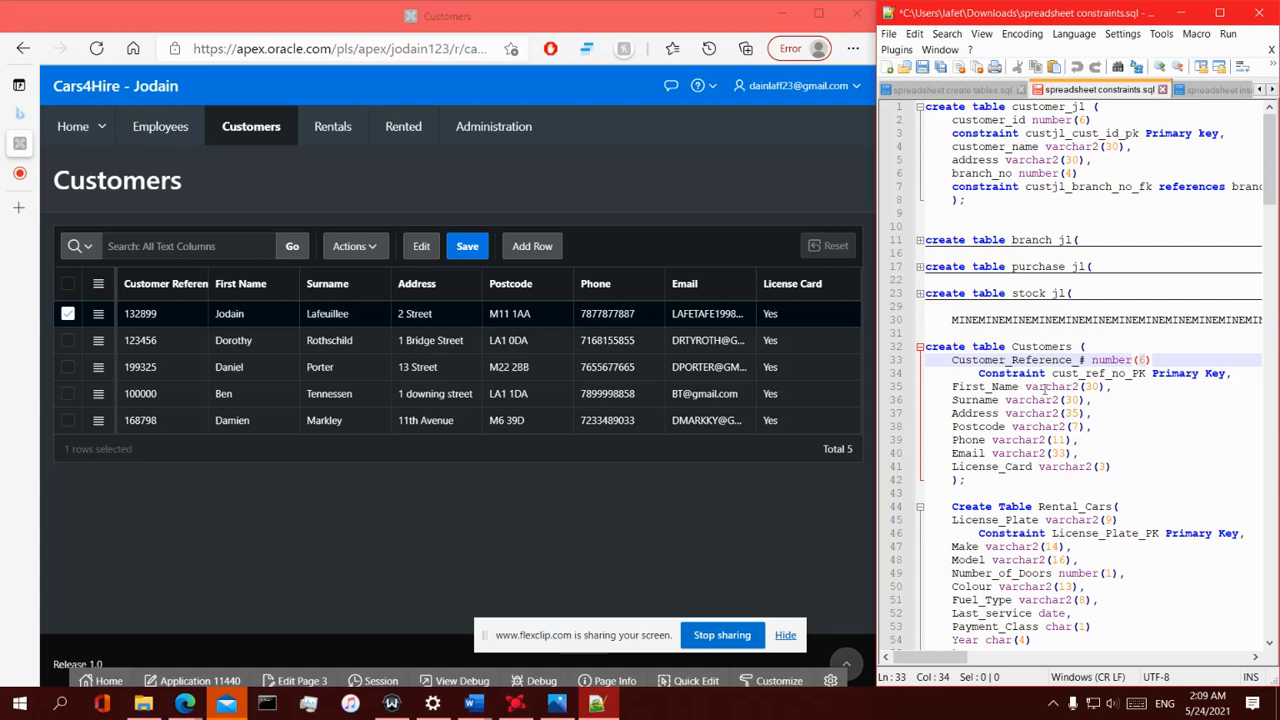
drag(1024, 386, 1078, 386)
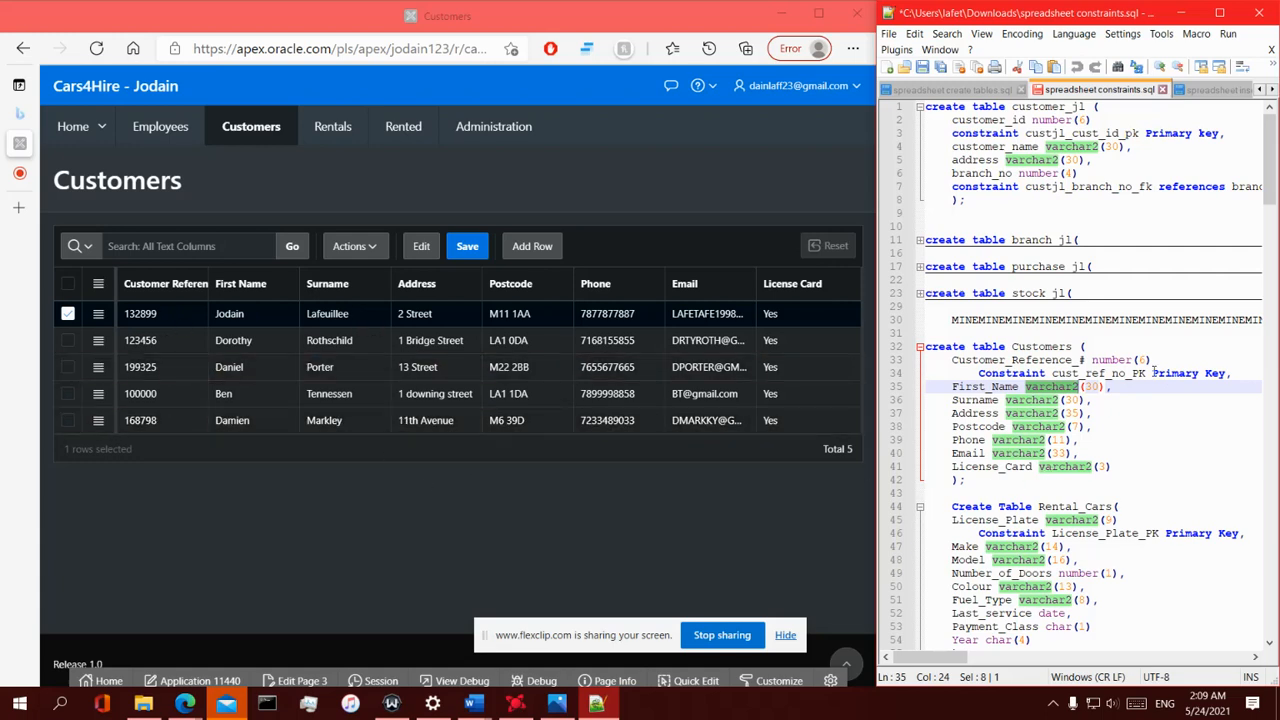
double_click(1092, 386)
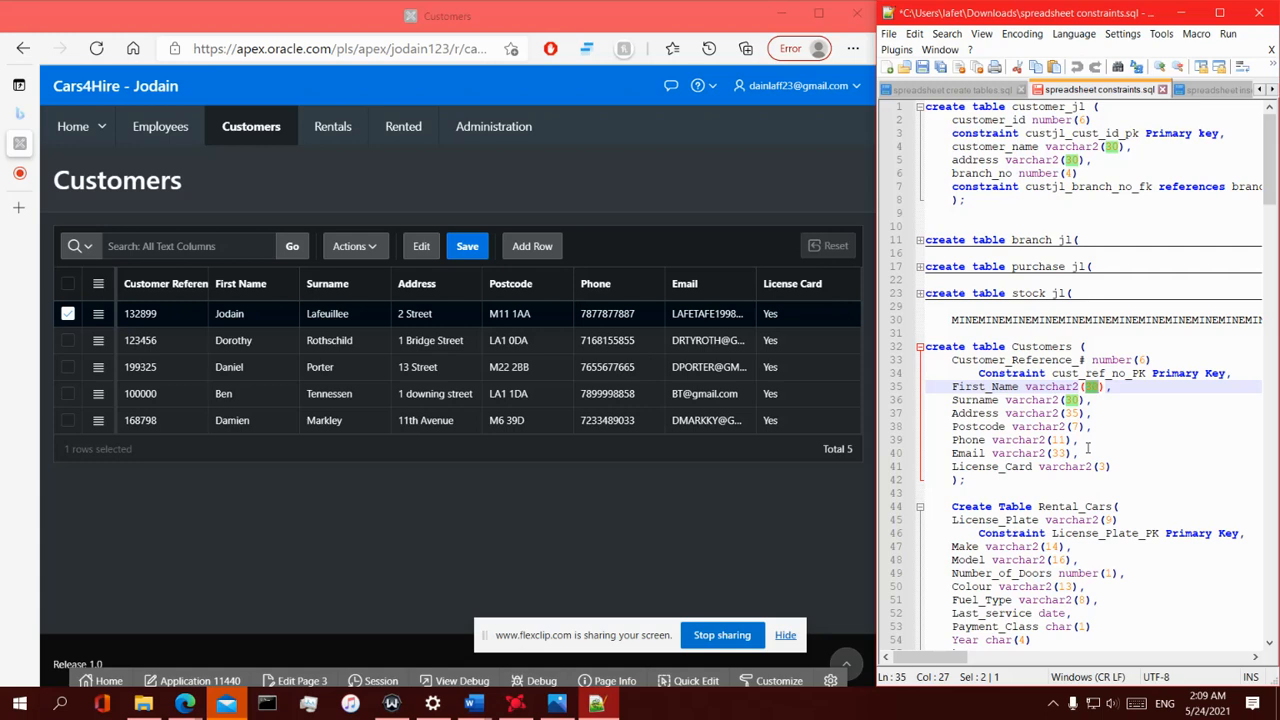
double_click(1072, 414)
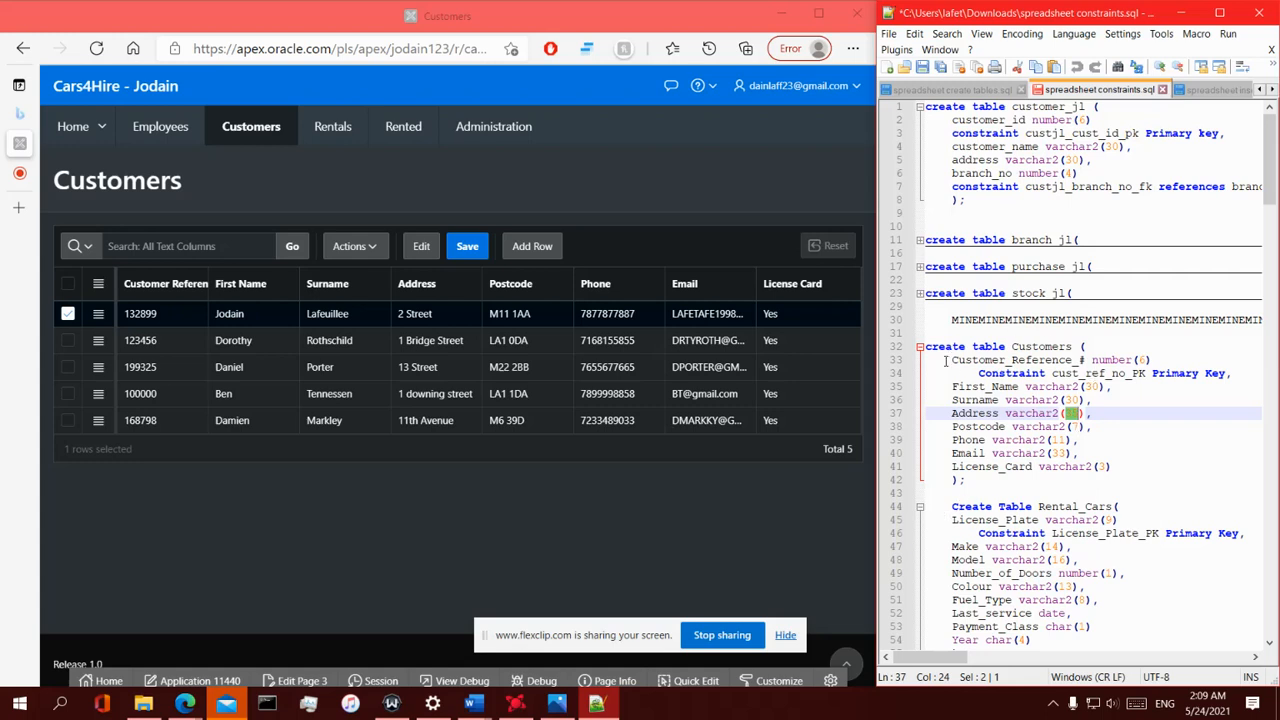
drag(945, 362, 1115, 467)
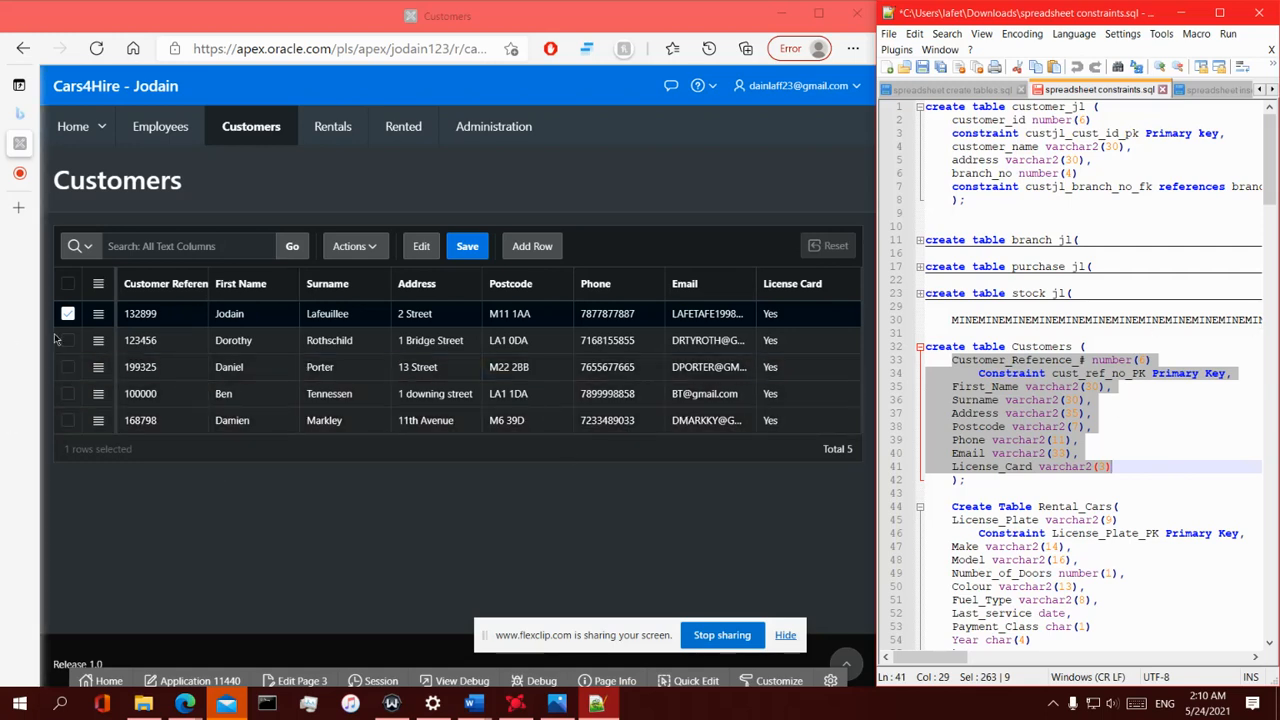
- Add a new row to the Customers grid and enter t1000 as its Customer Reference
click(165, 316)
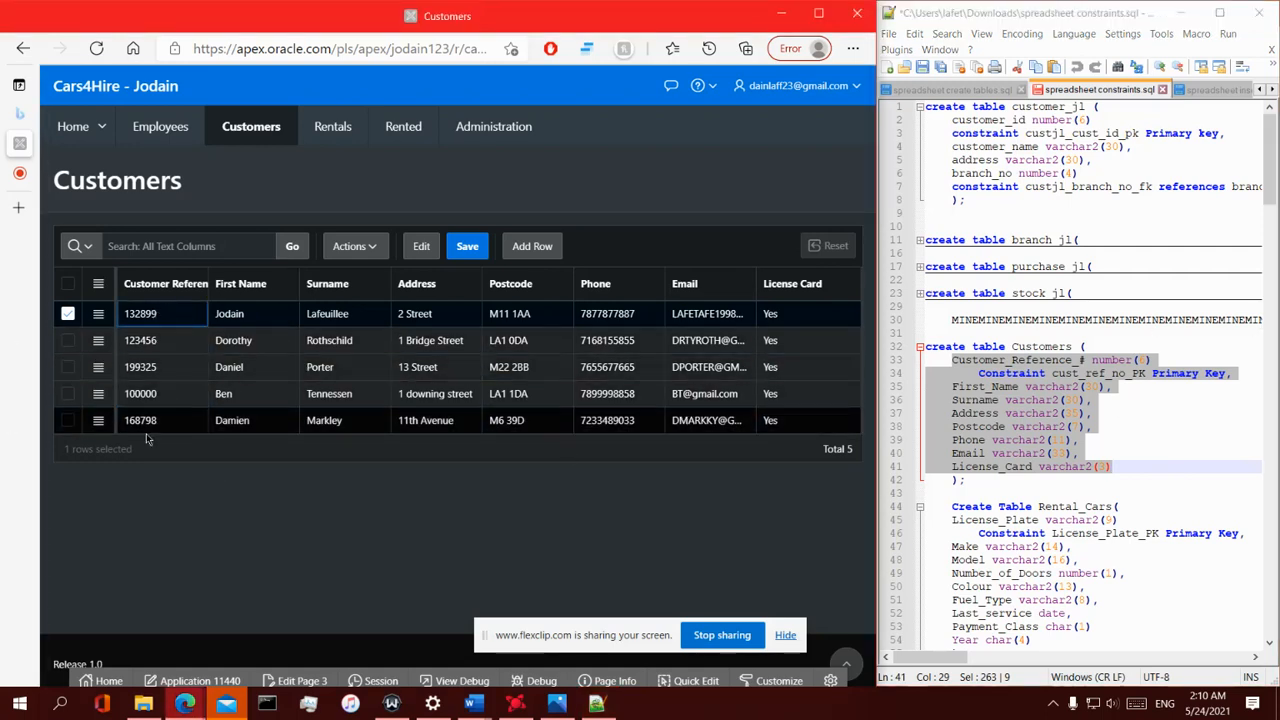
click(533, 247)
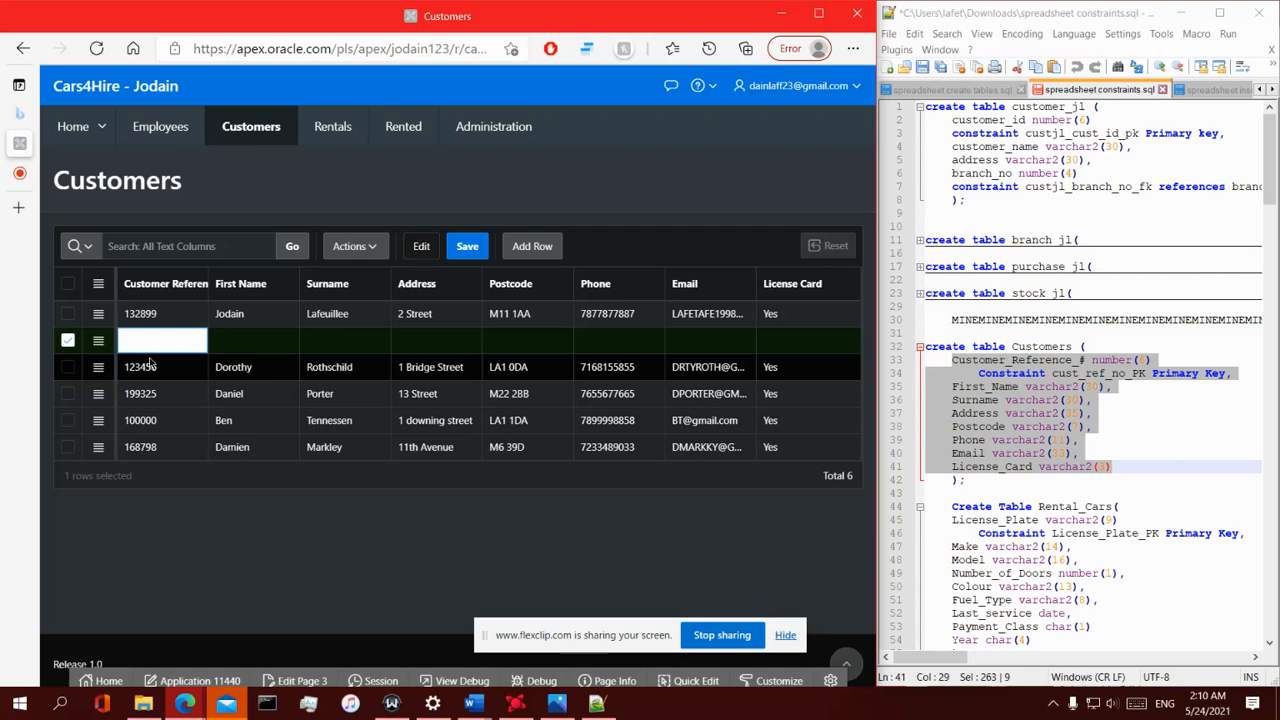
text(t1000)
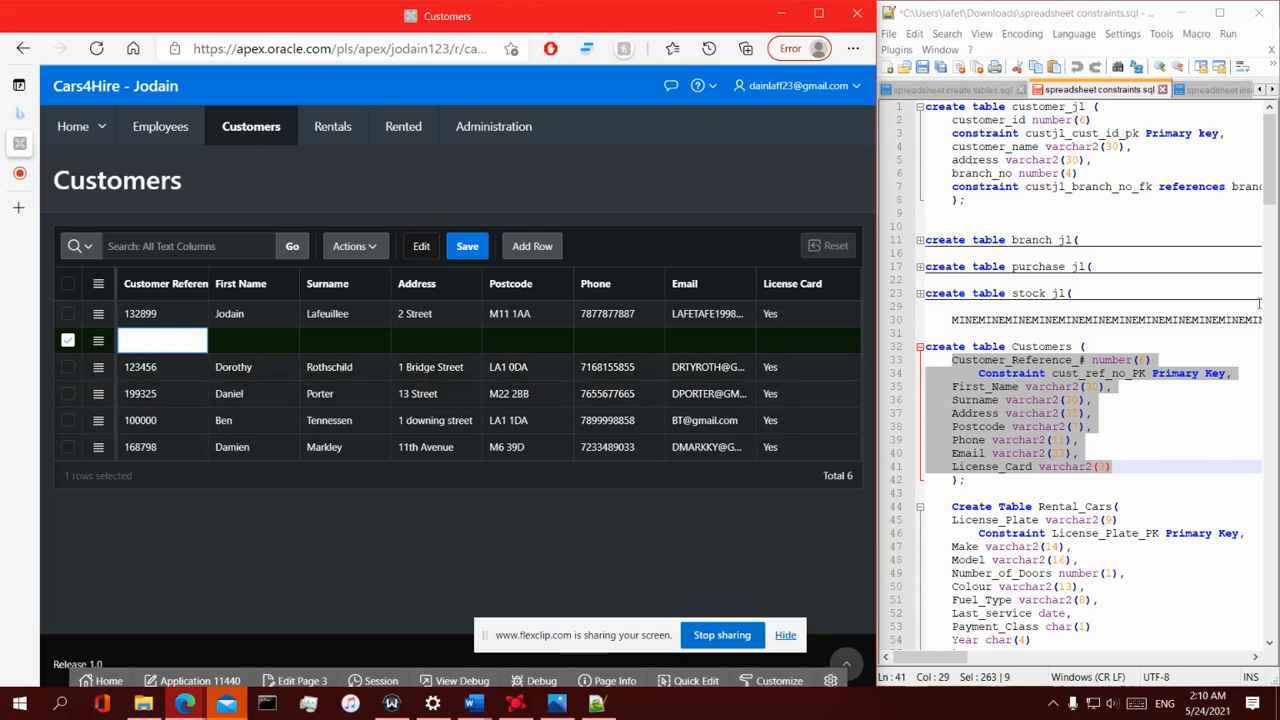
click(1141, 370)
double_click(1140, 360)
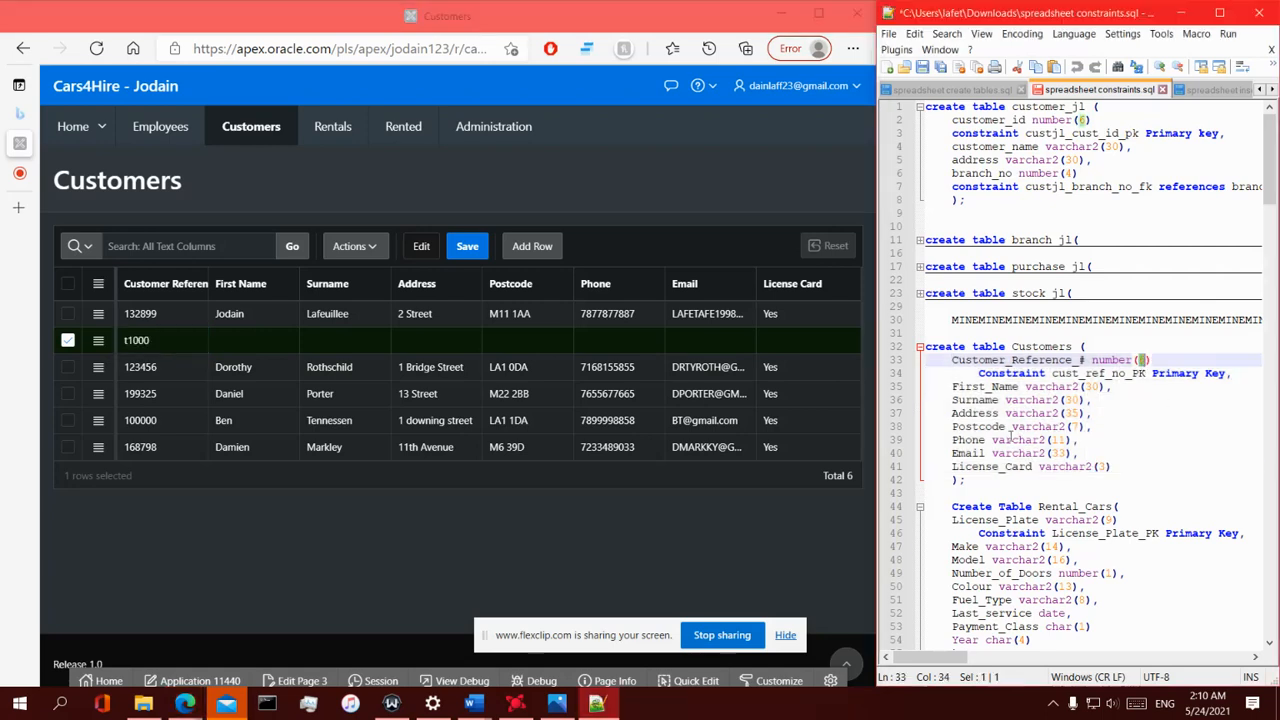
- Replace the new row's Customer Reference with 123456789 and try to save the grid
click(182, 342)
drag(160, 336, 3, 368)
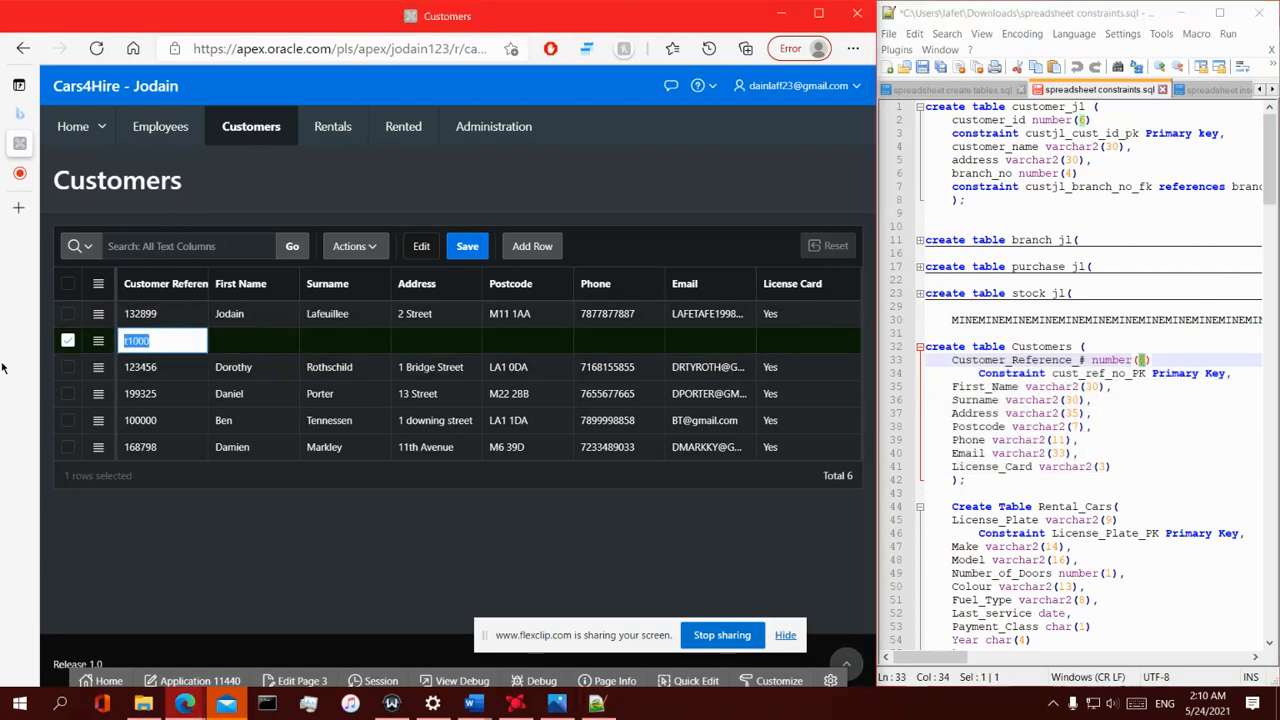
mouse_move(4, 368)
key(BackSpace)
drag(181, 343, 108, 358)
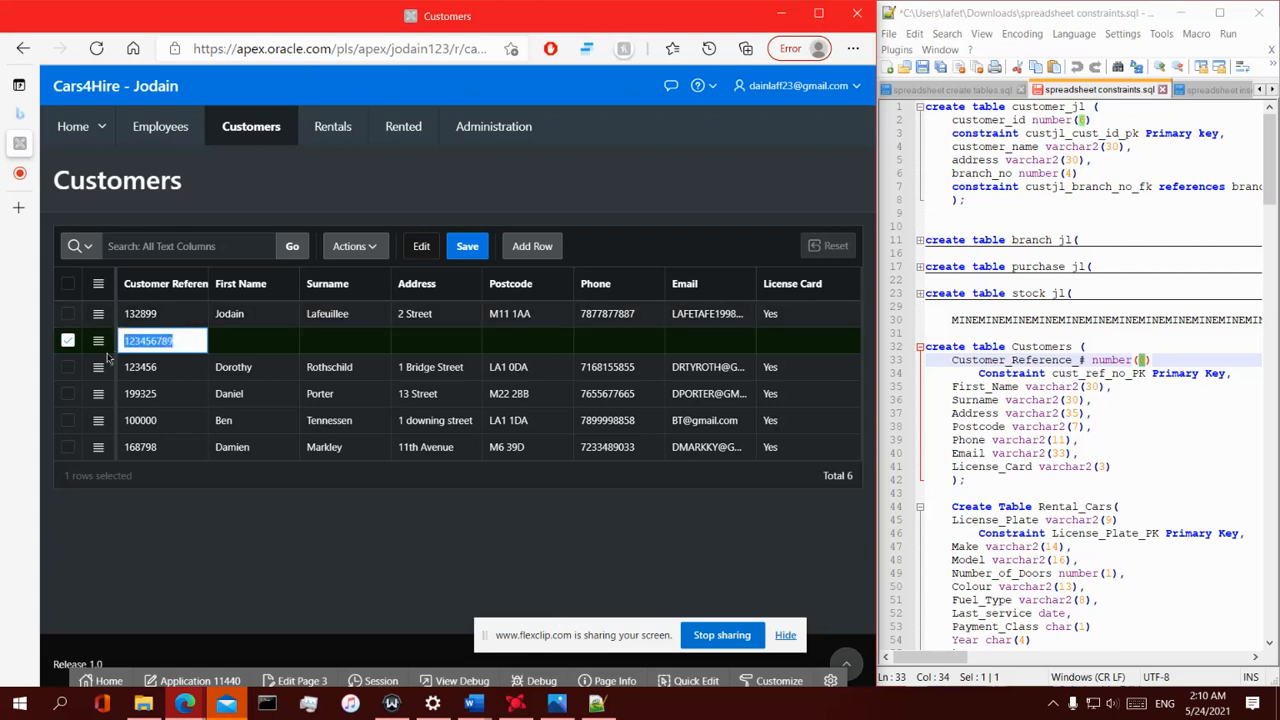
click(269, 491)
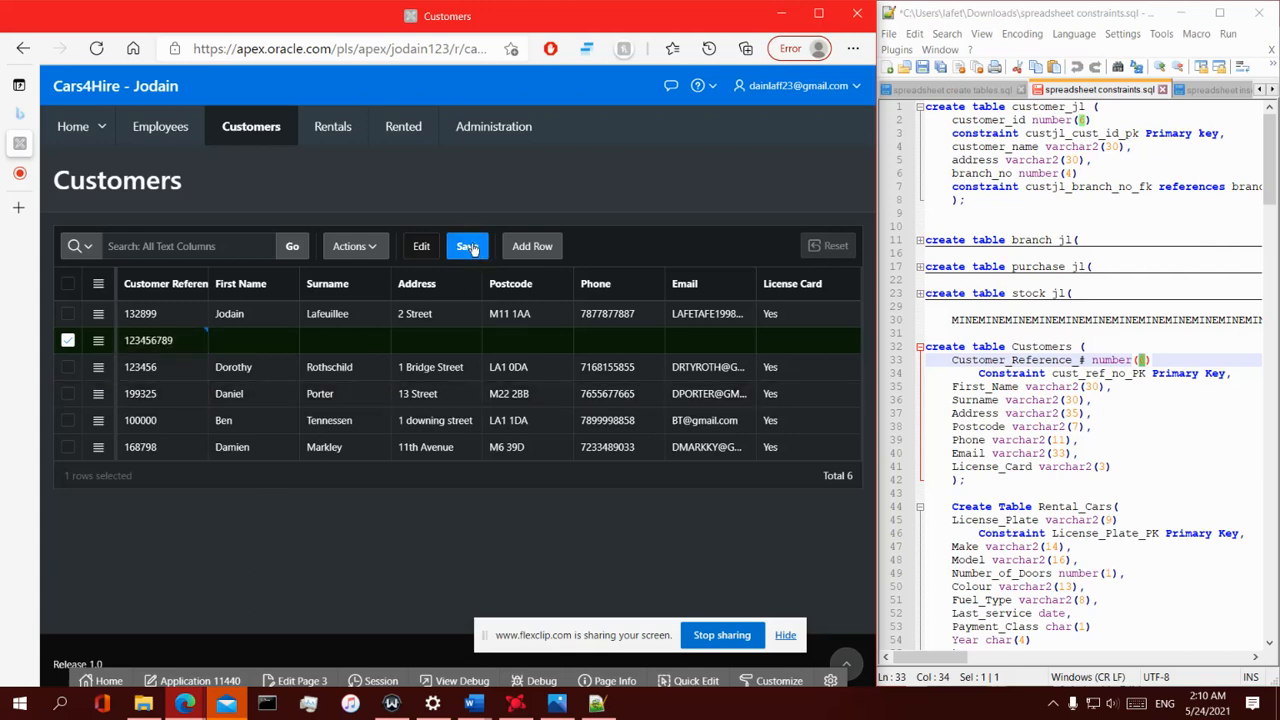
click(480, 258)
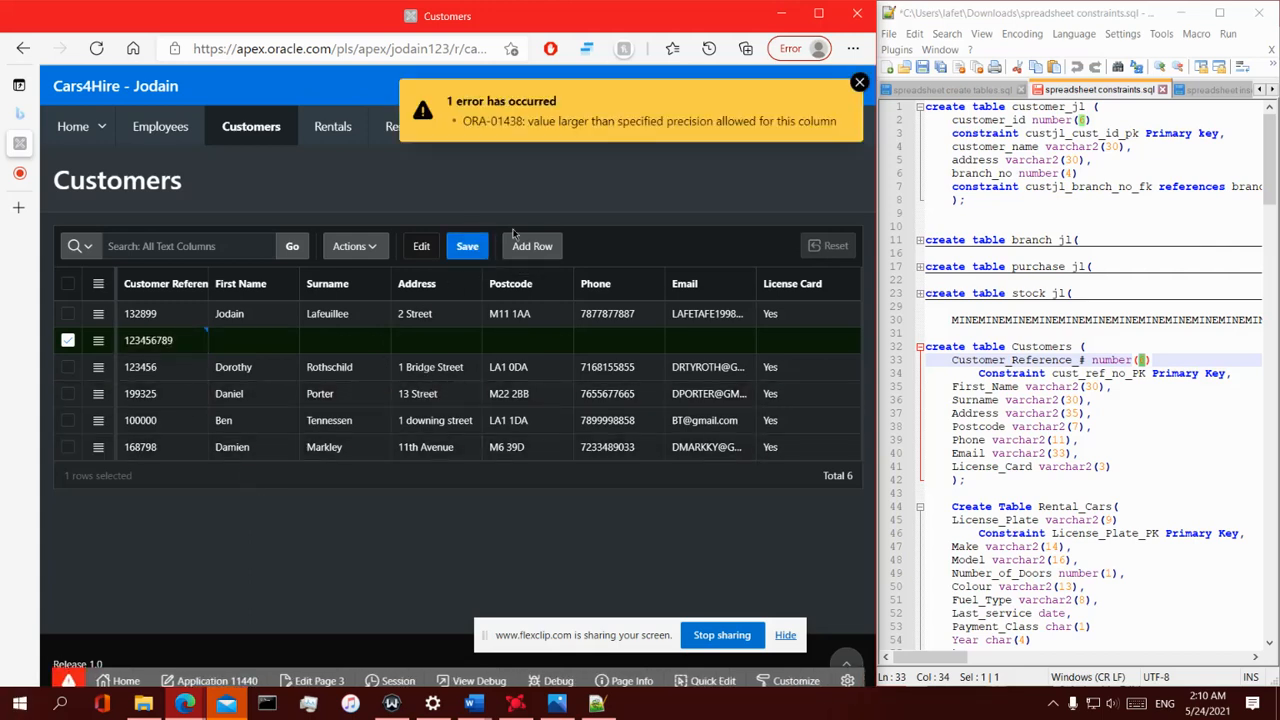
- Replace the new row's Customer Reference with ZXCVBN and try to save the grid again
drag(532, 121, 752, 134)
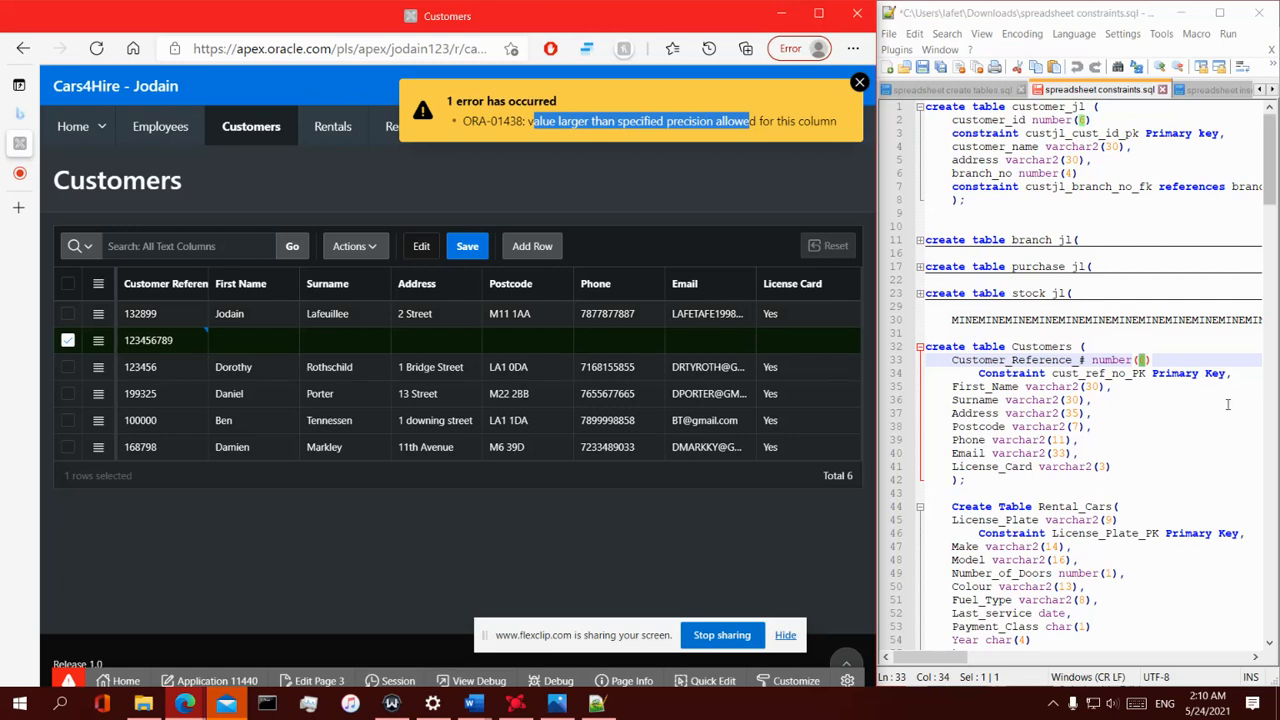
click(190, 339)
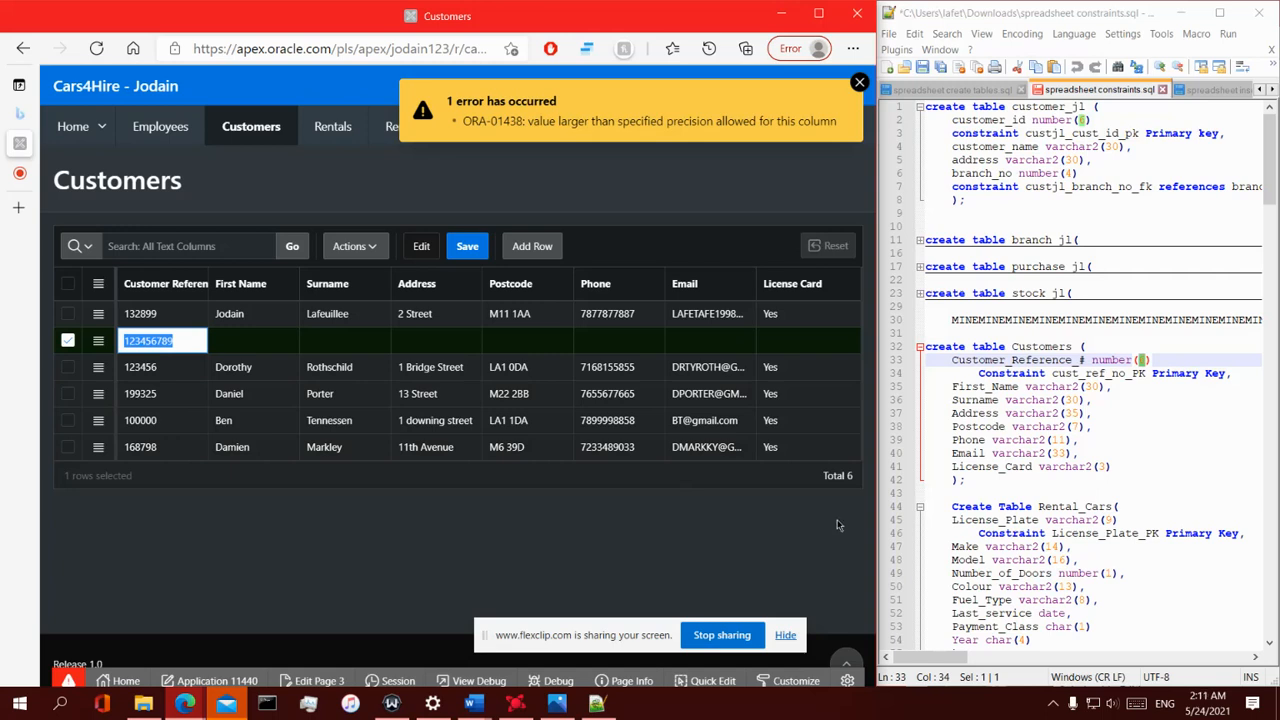
key(BackSpace)
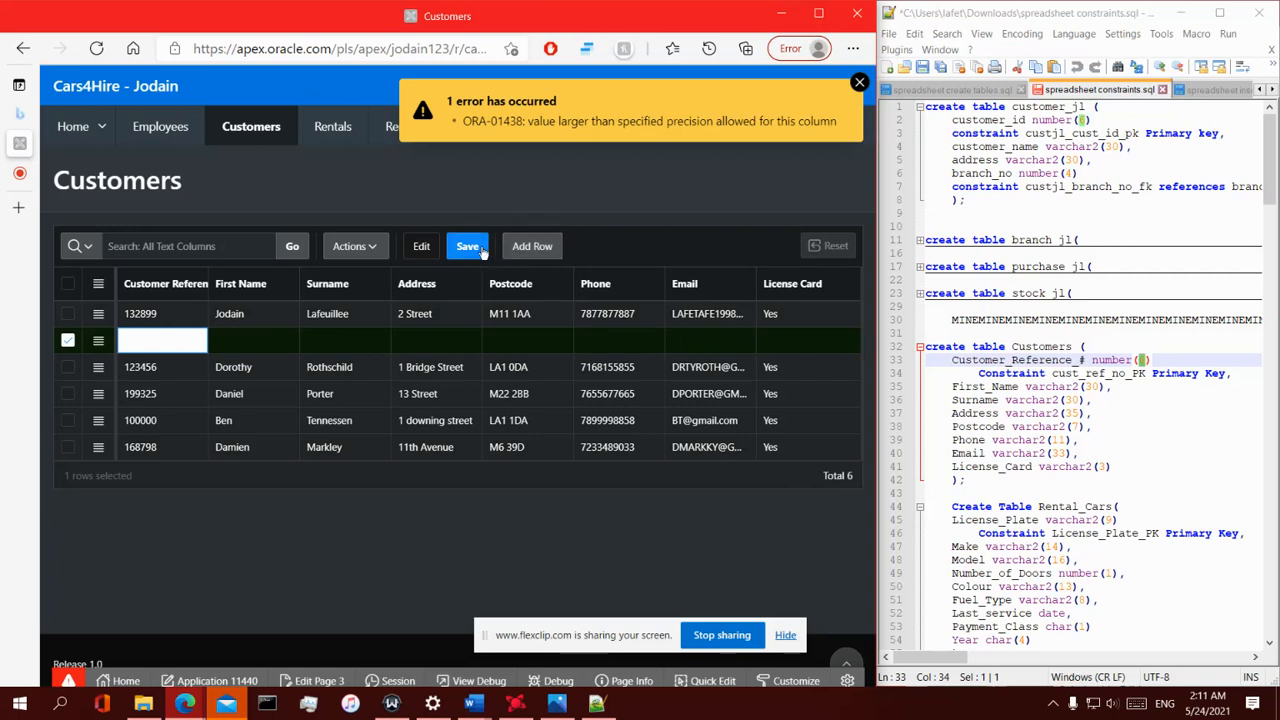
text(ZXCVBN)
click(209, 340)
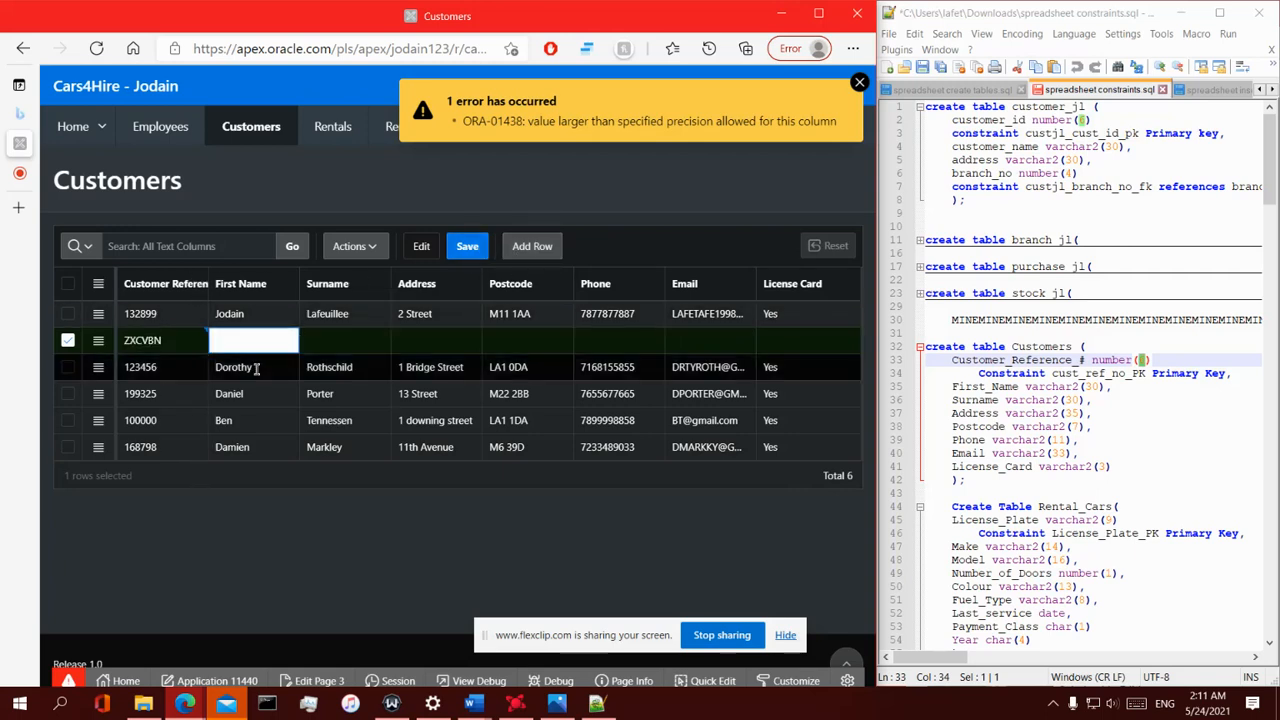
click(466, 247)
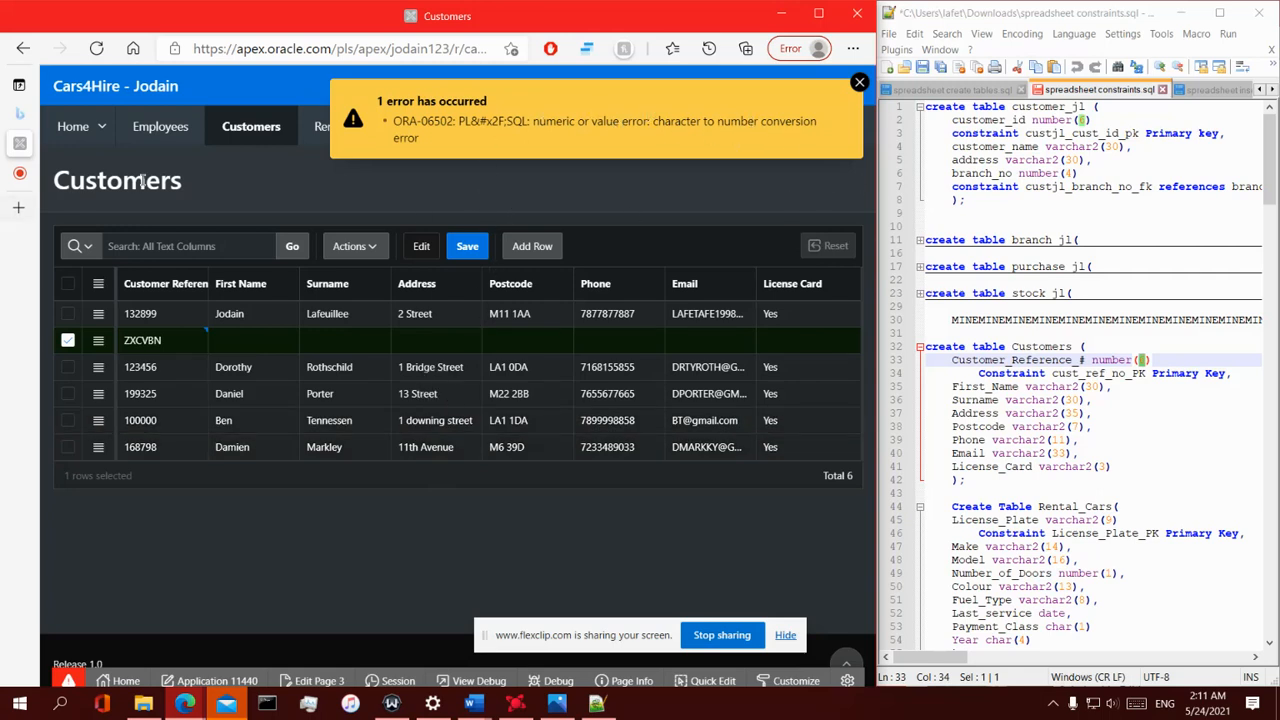
- Inspect the Customer Reference column type in the script and the new row's empty cells
click(176, 345)
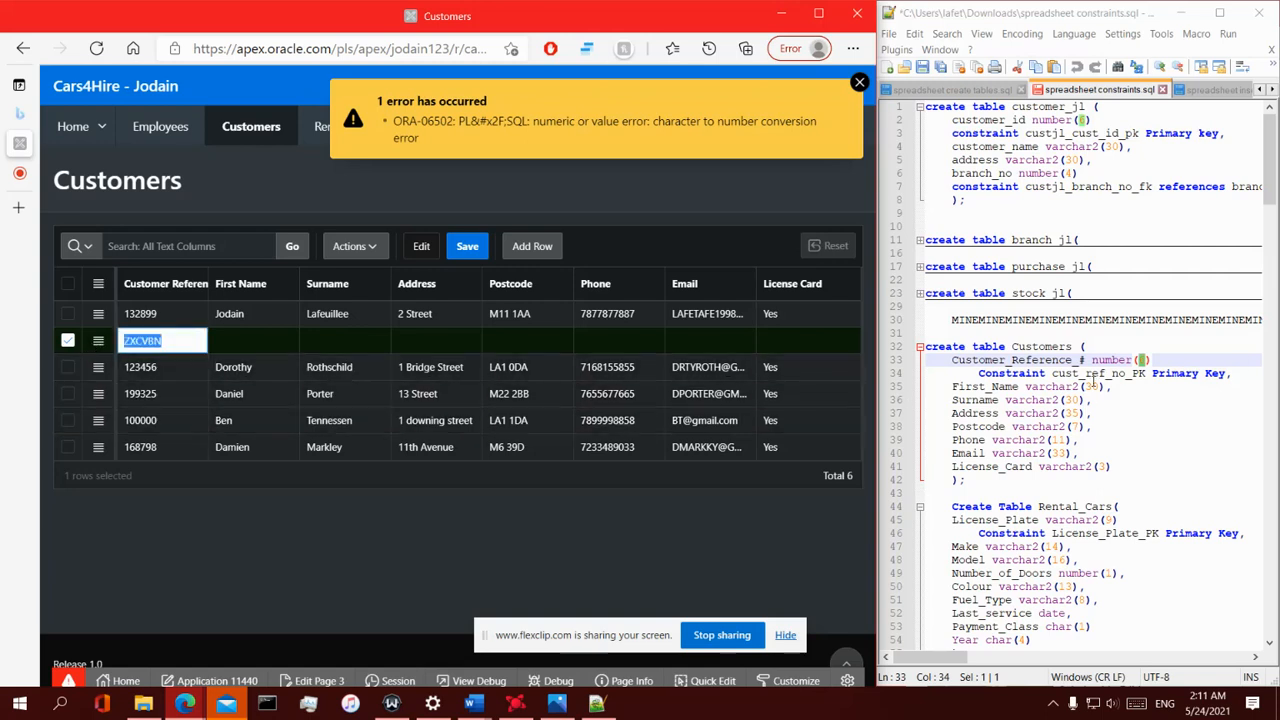
drag(1133, 361, 1098, 361)
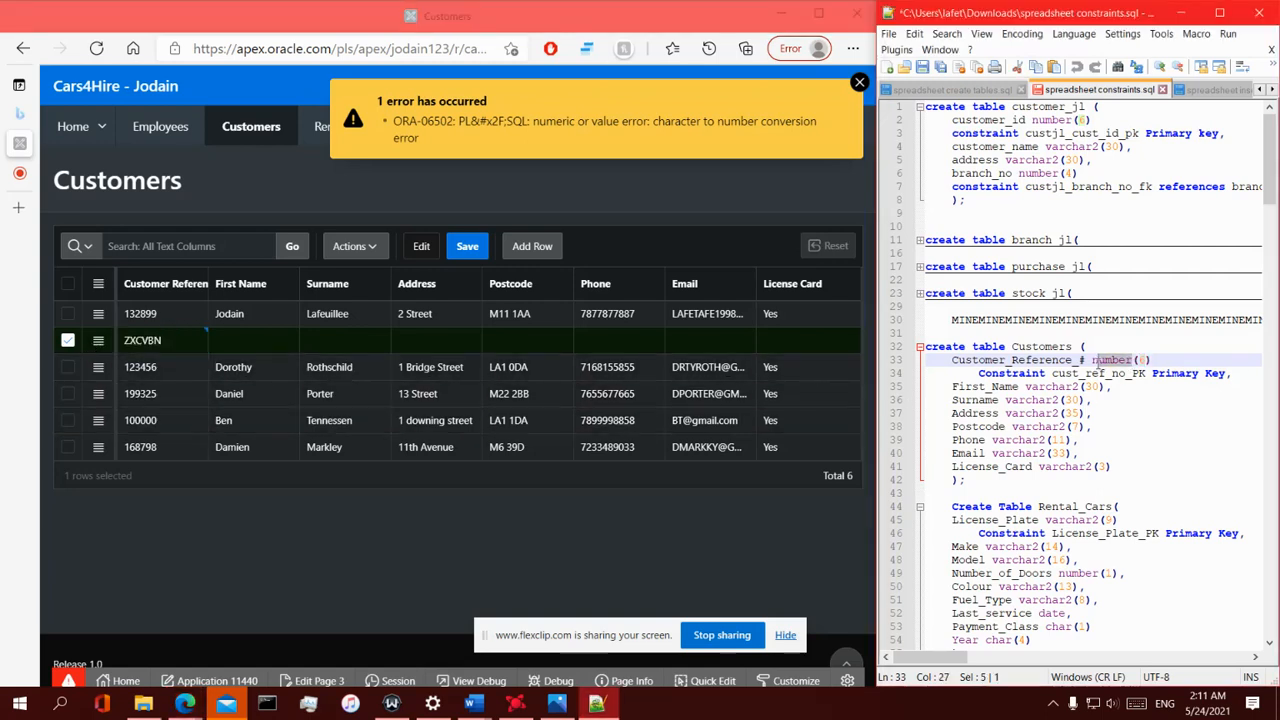
click(181, 340)
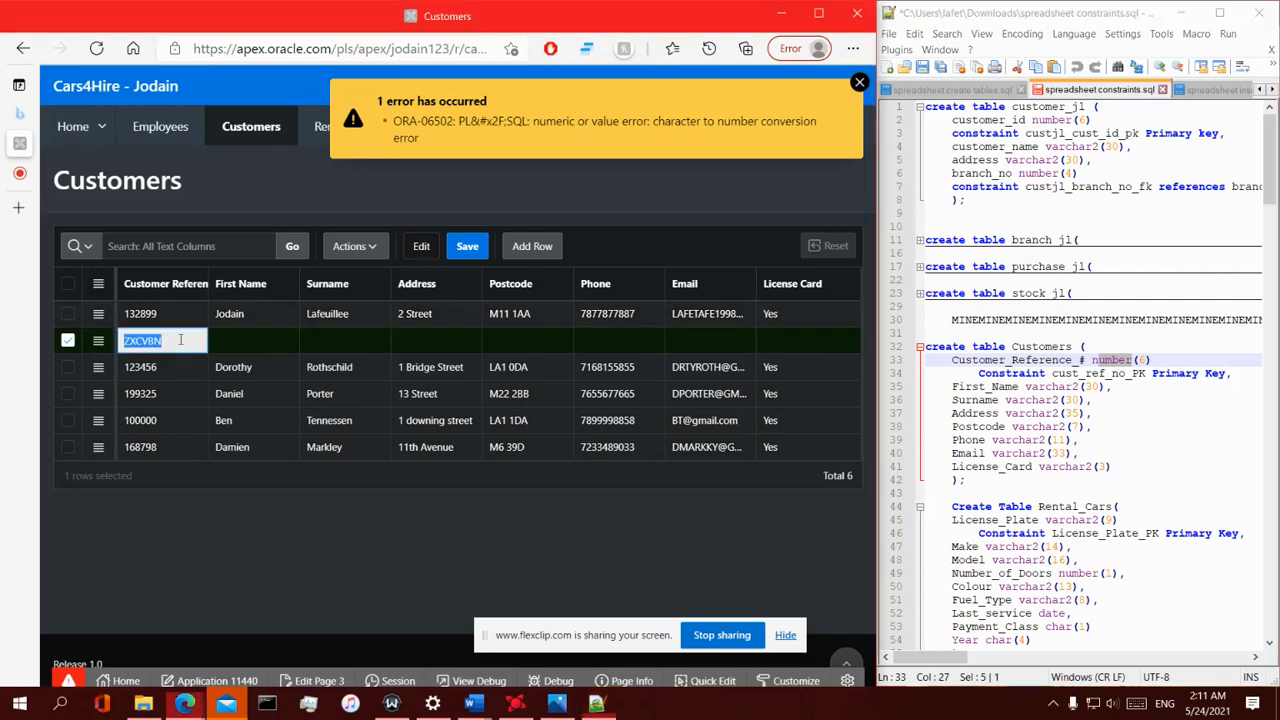
mouse_move(158, 340)
mouse_down()
mouse_move(128, 346)
mouse_move(163, 341)
mouse_up()
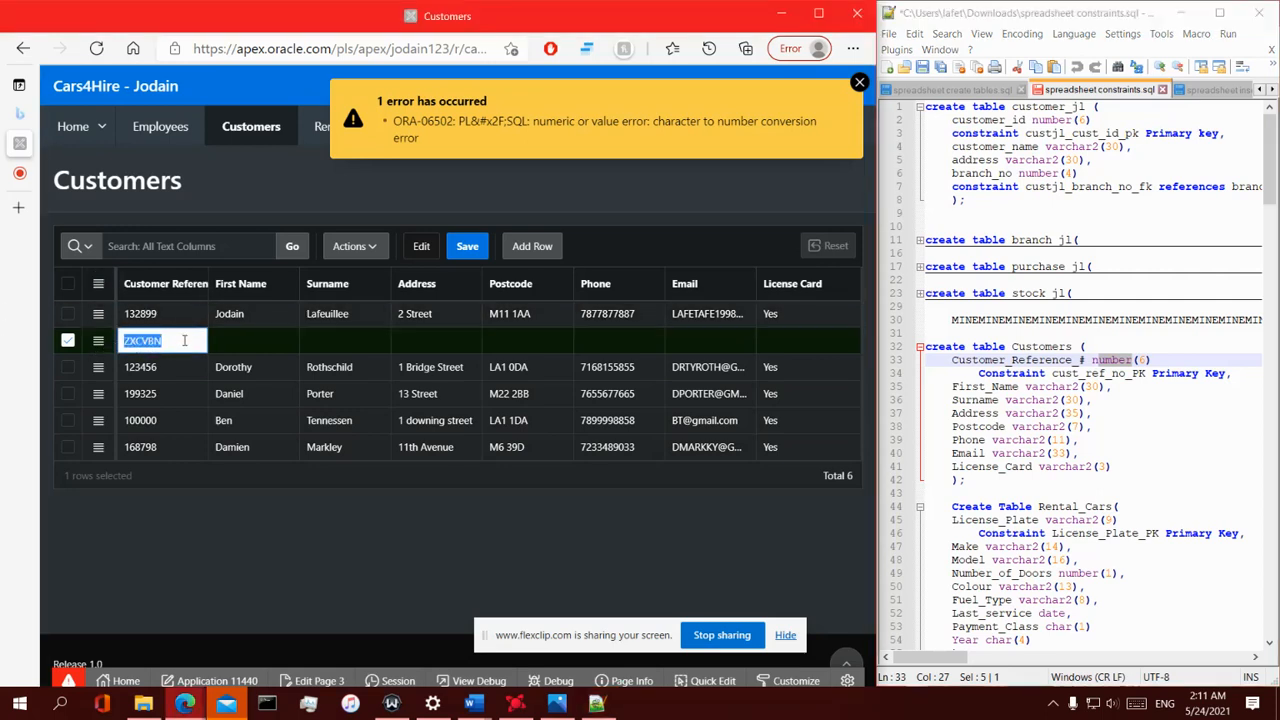
click(250, 343)
click(352, 342)
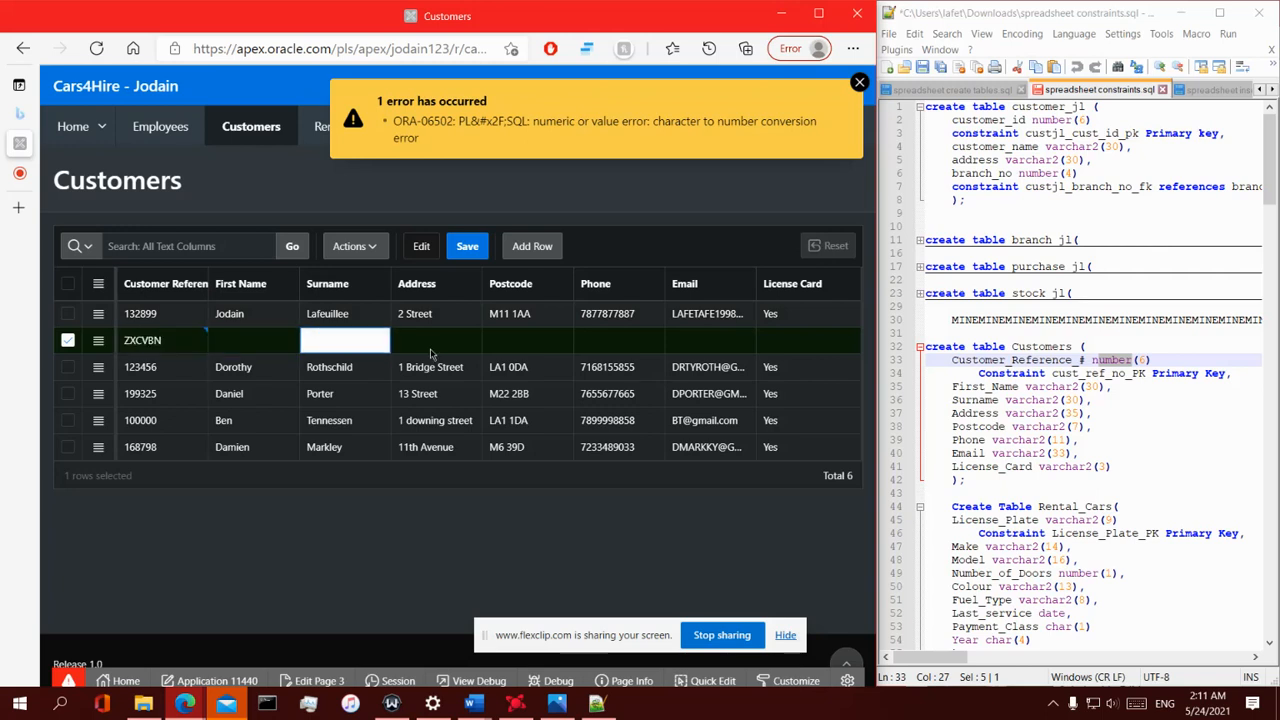
click(436, 346)
click(505, 343)
click(630, 342)
click(710, 344)
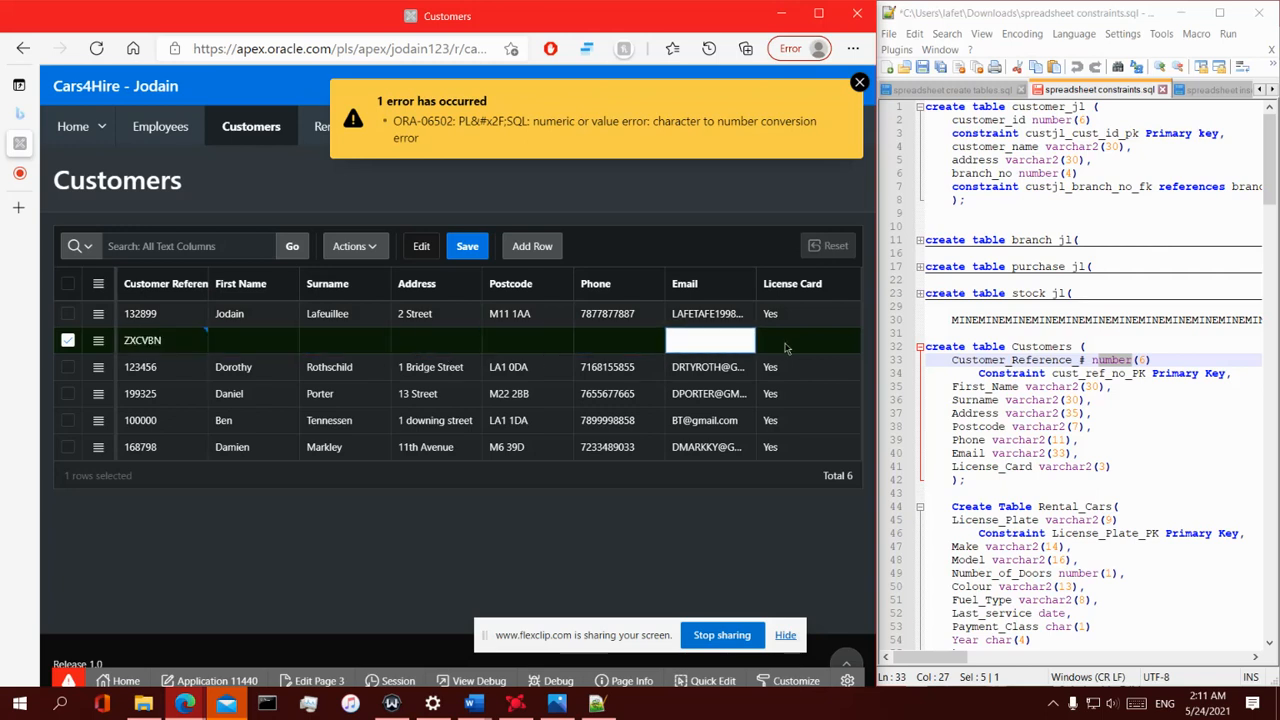
click(788, 348)
- Replace the new row's Customer Reference with the first row's copied reference 132899 and acknowledge the duplicate identity message
click(169, 345)
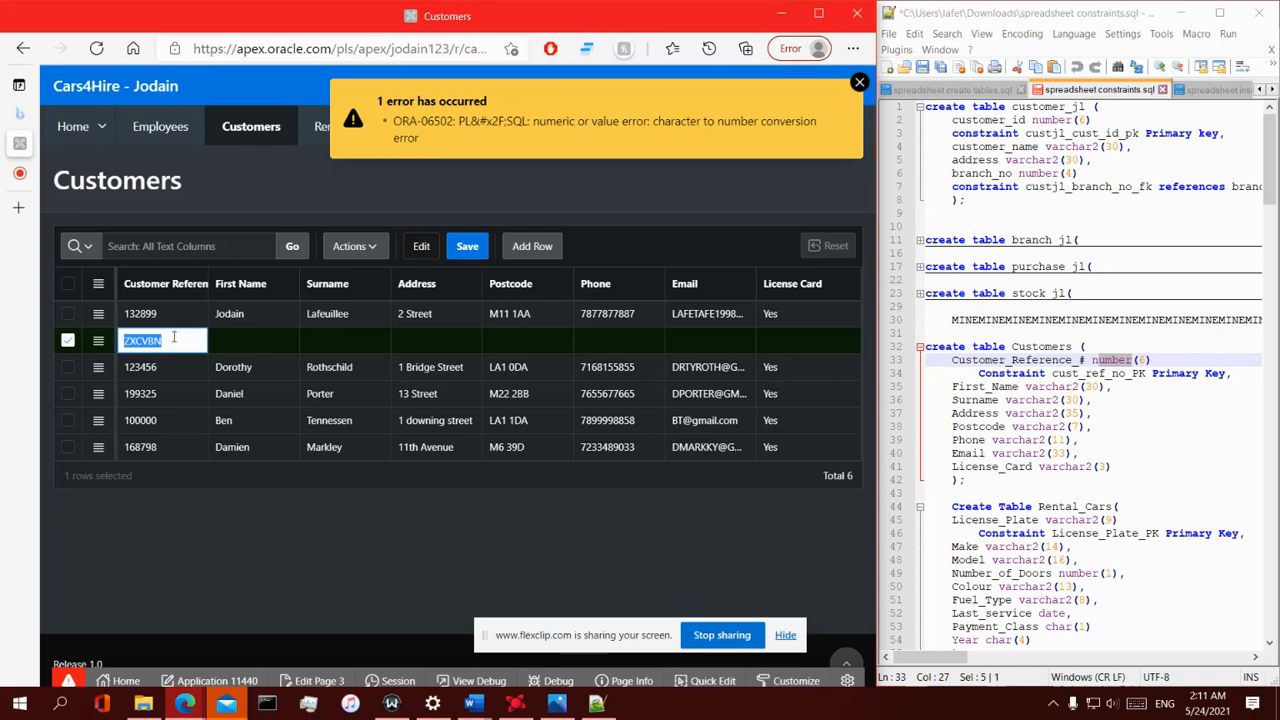
key(BackSpace)
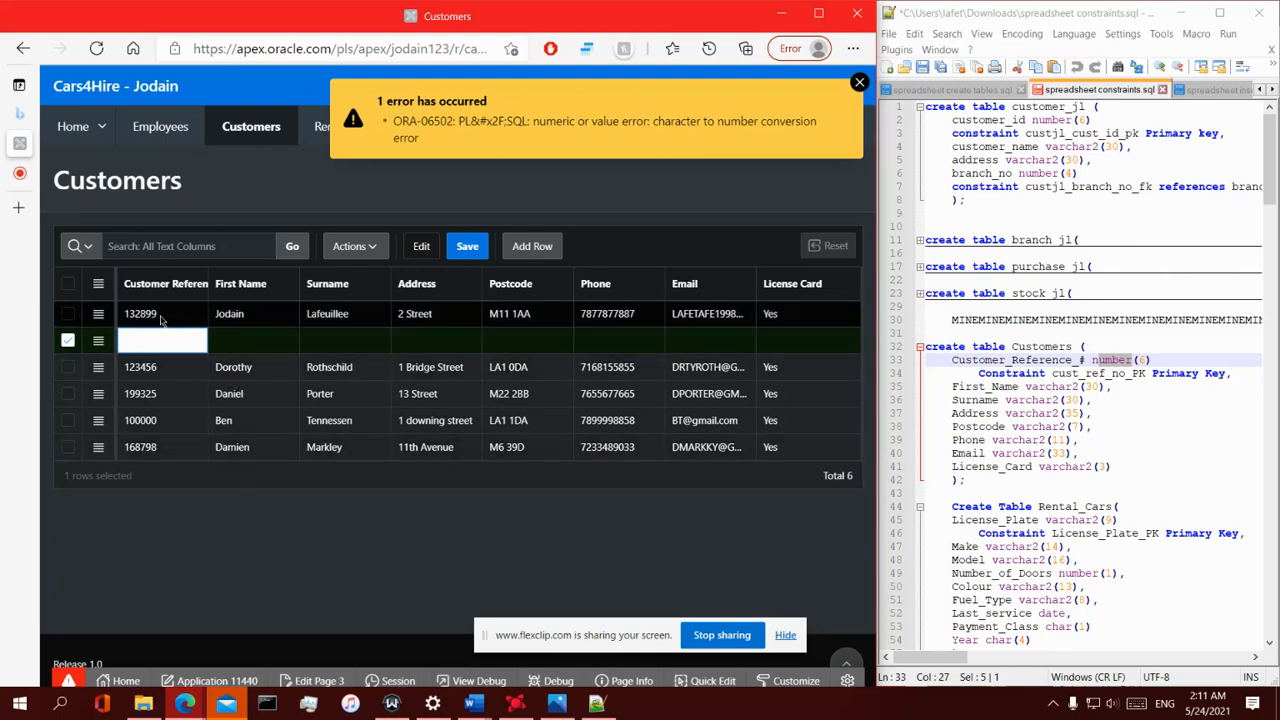
mouse_move(160, 316)
mouse_down()
mouse_move(123, 320)
mouse_move(140, 321)
mouse_up()
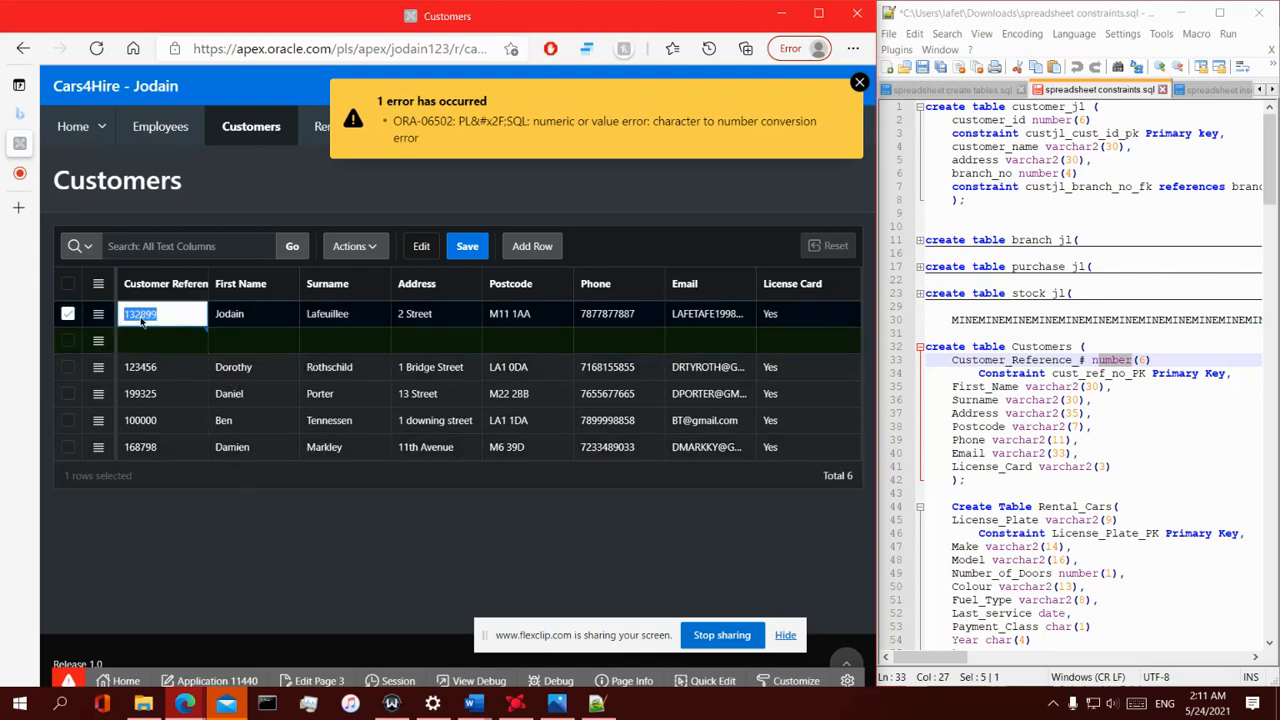
right_click(140, 321)
click(183, 255)
click(136, 343)
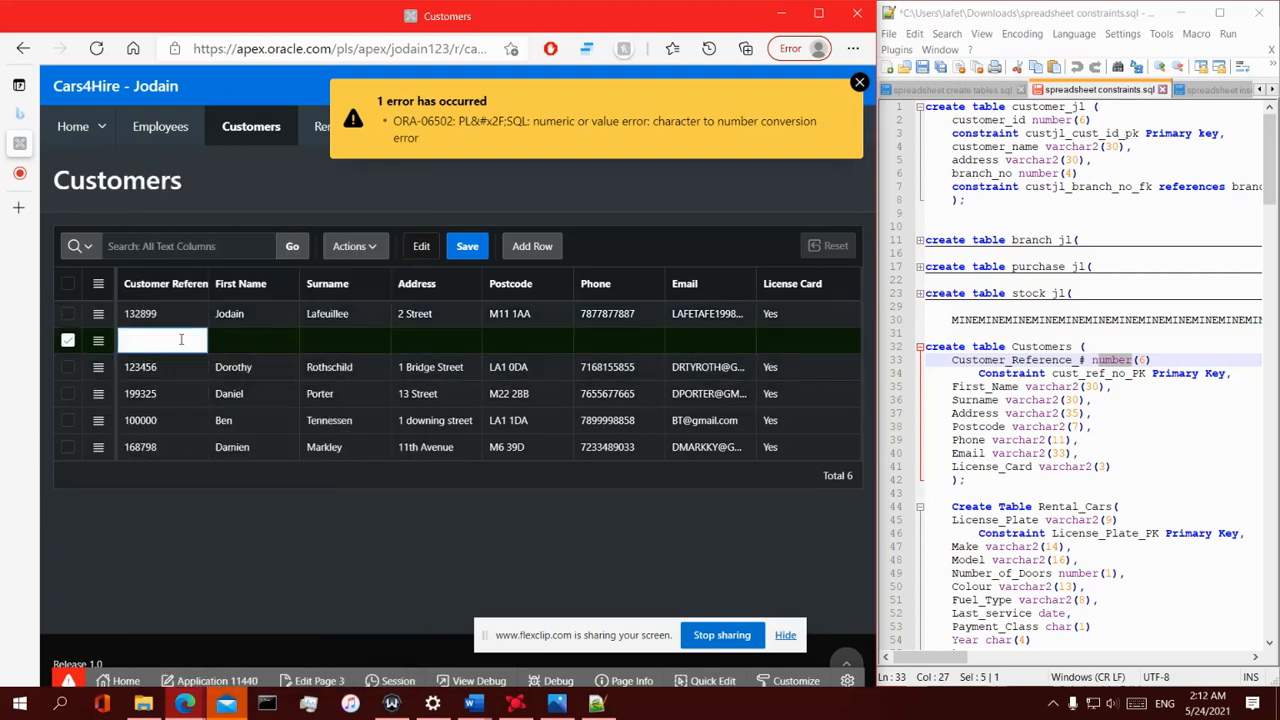
key(ctrl+v)
click(231, 344)
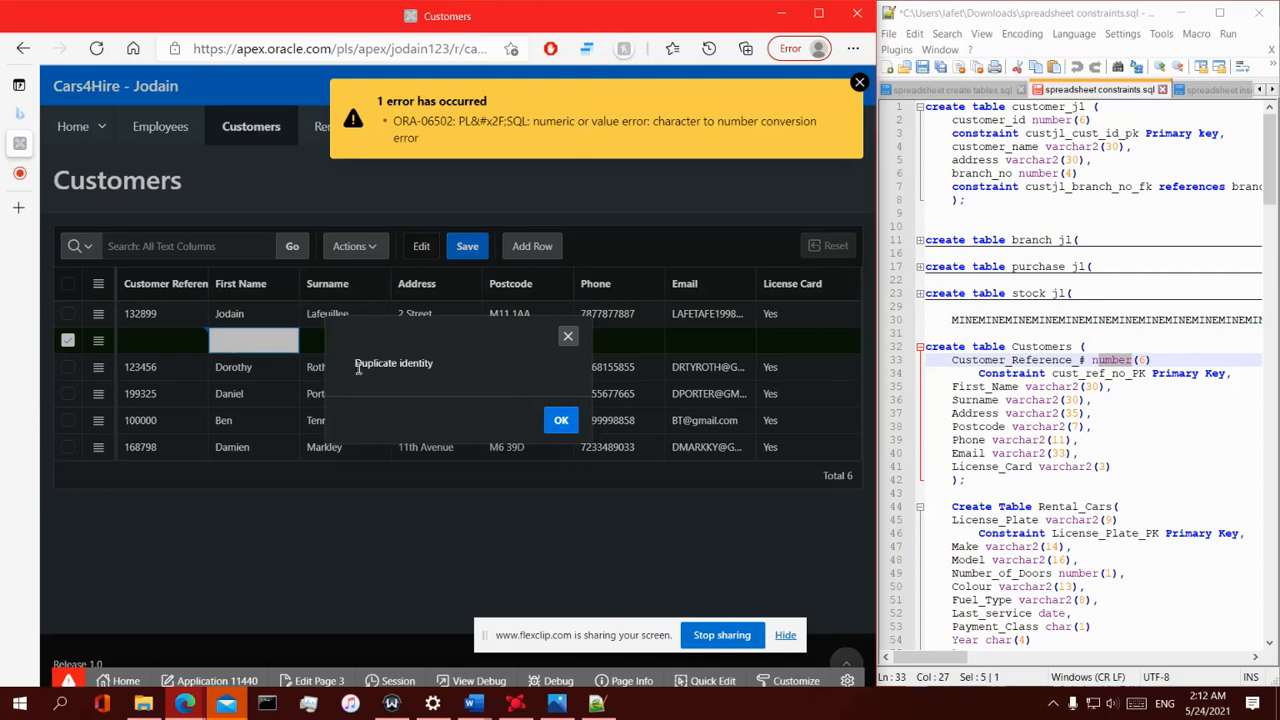
drag(356, 363, 444, 370)
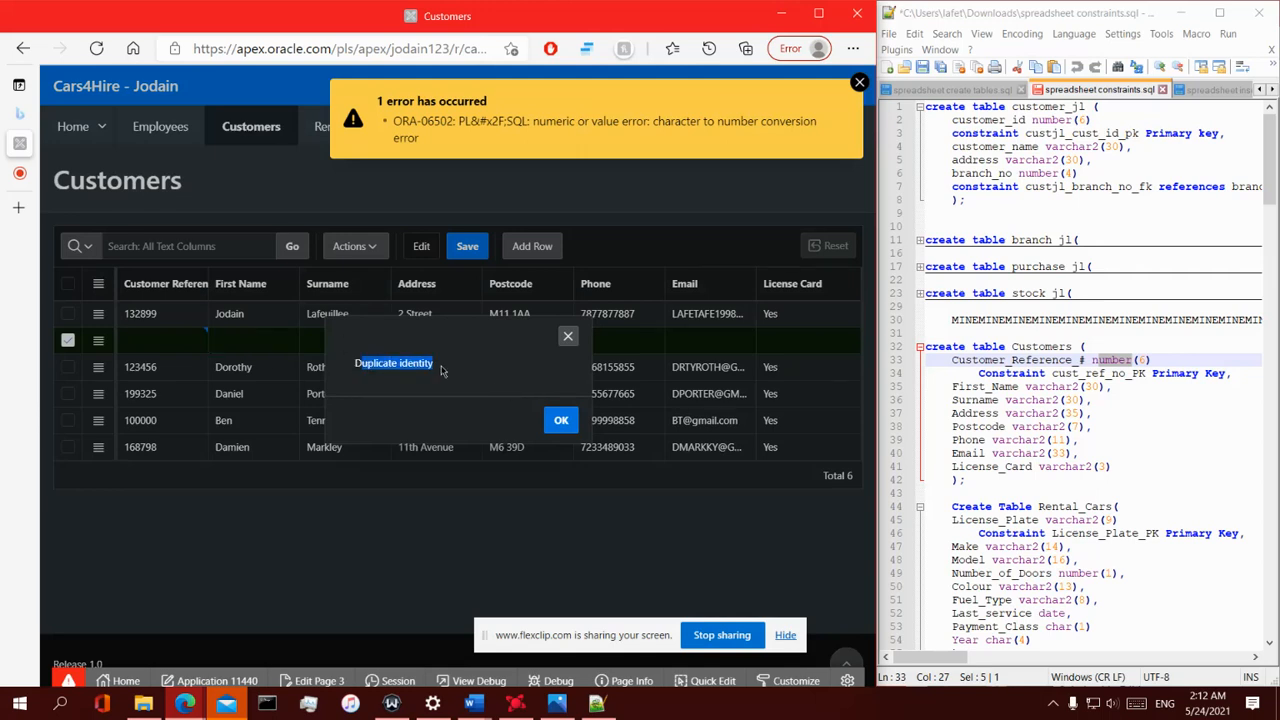
click(561, 420)
- Enter 199999 as the new row's Customer Reference, checking the column definitions in the script
click(142, 340)
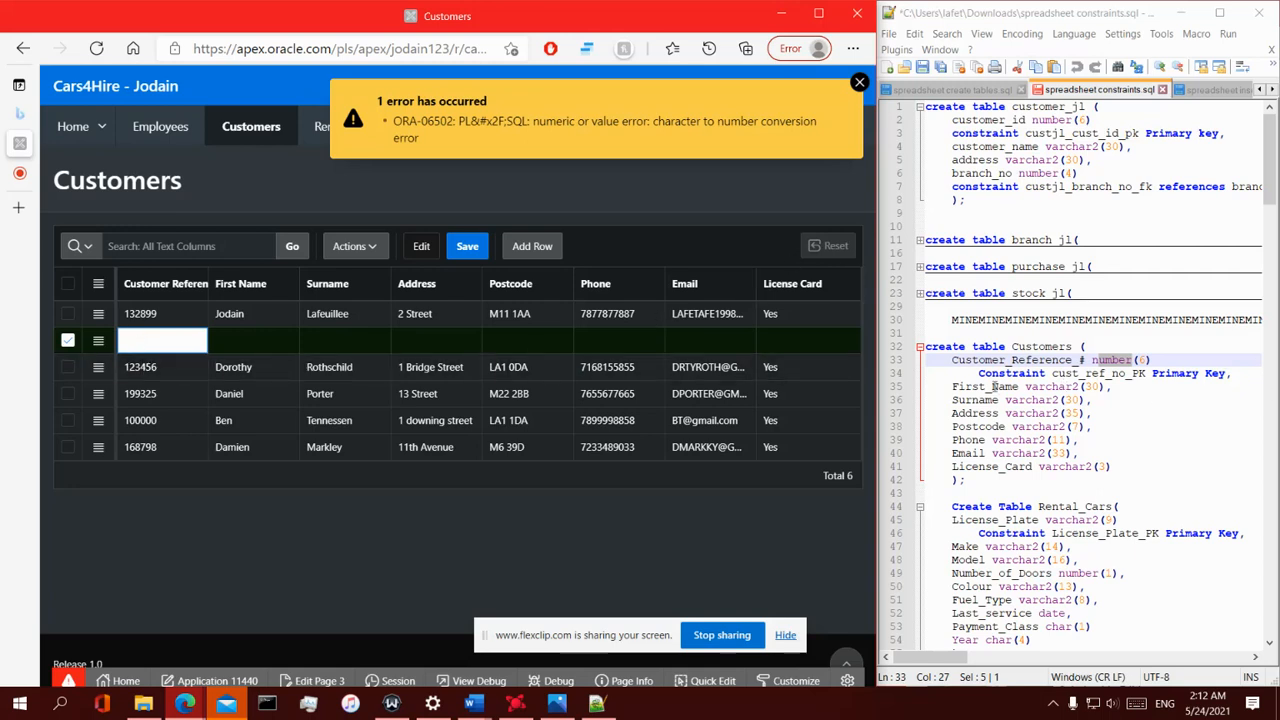
drag(1026, 388, 1075, 440)
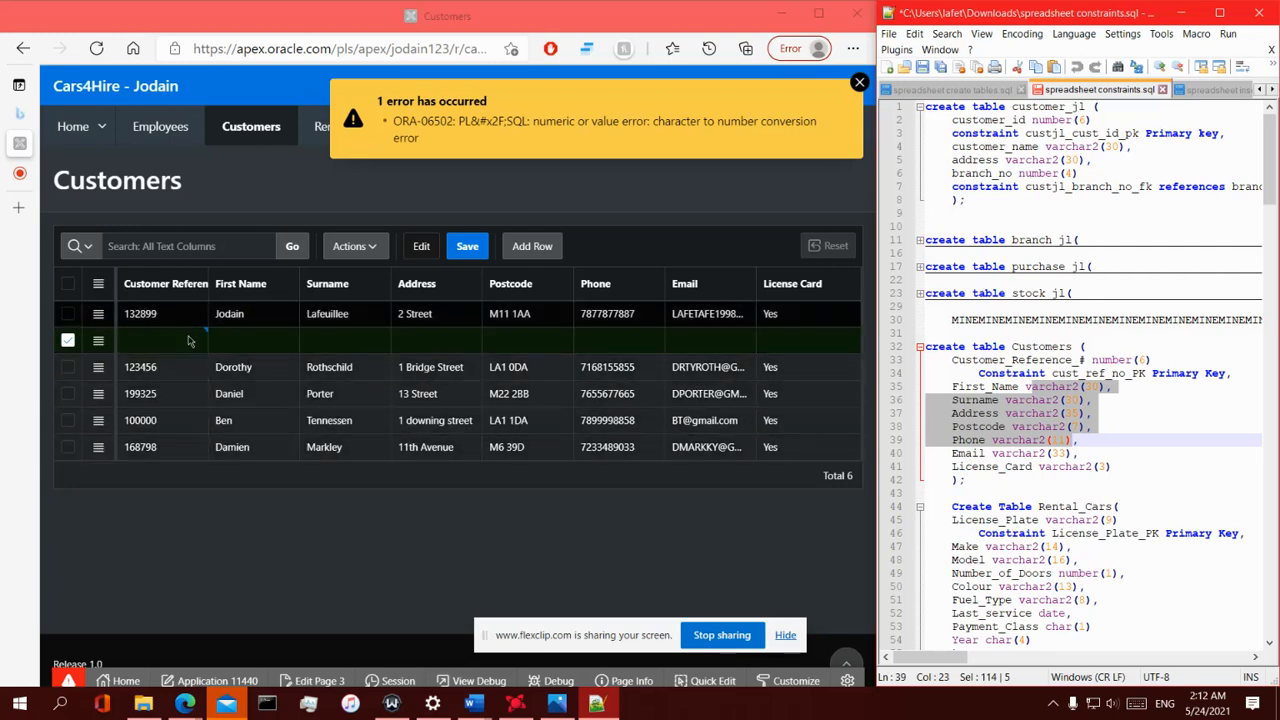
click(240, 345)
click(146, 340)
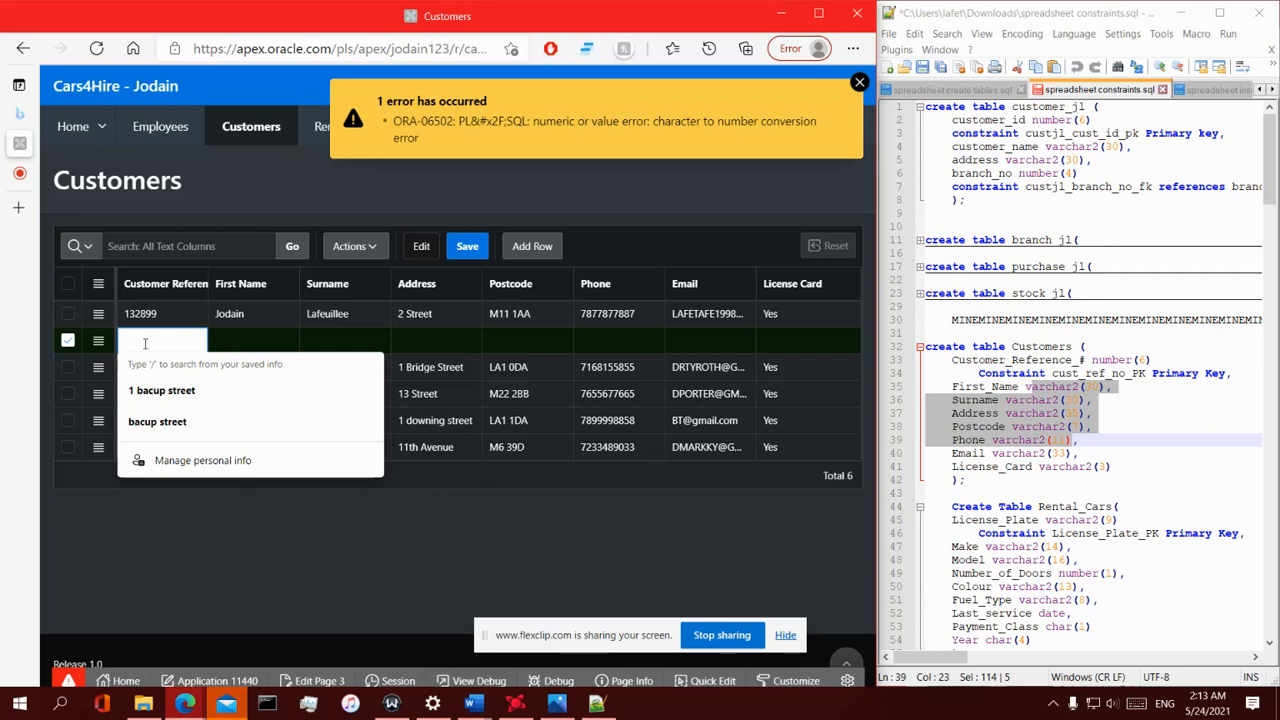
text(12)
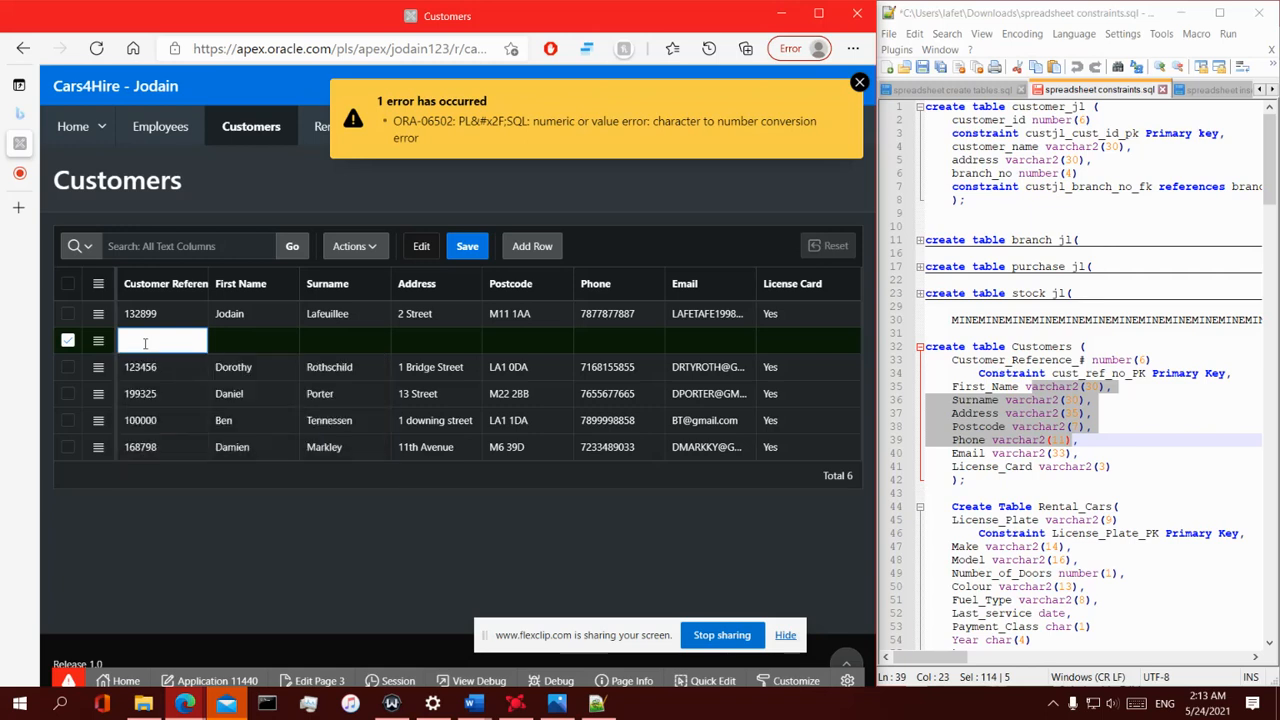
drag(203, 338, 8, 362)
key(BackSpace)
key(BackSpace)
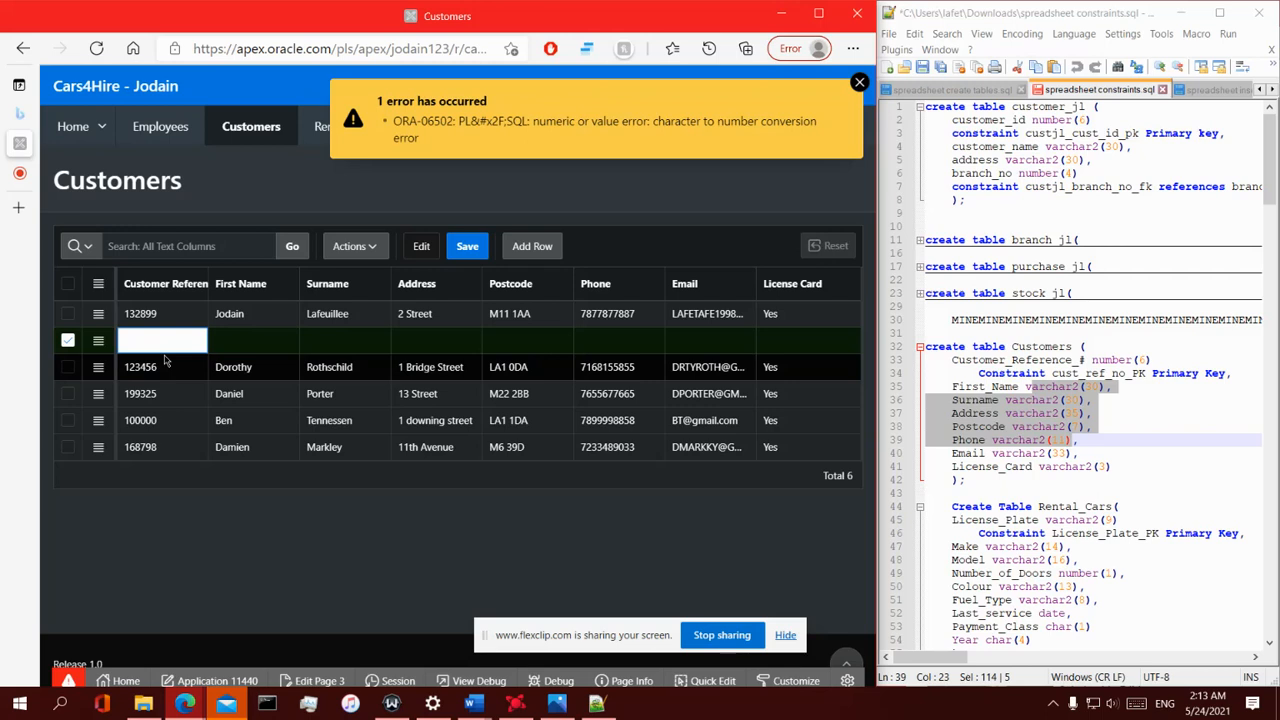
text(199999)
click(266, 337)
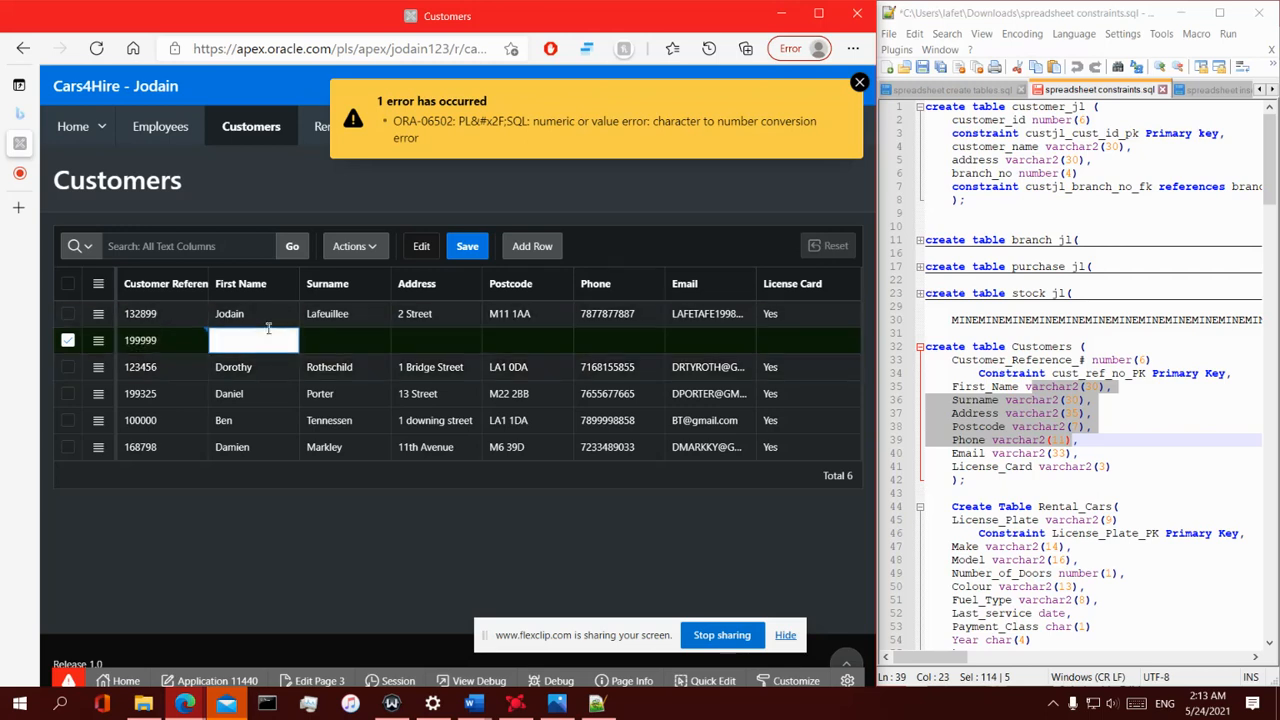
- Enter 1234567 as the new row's Postcode and close the error notification
click(512, 340)
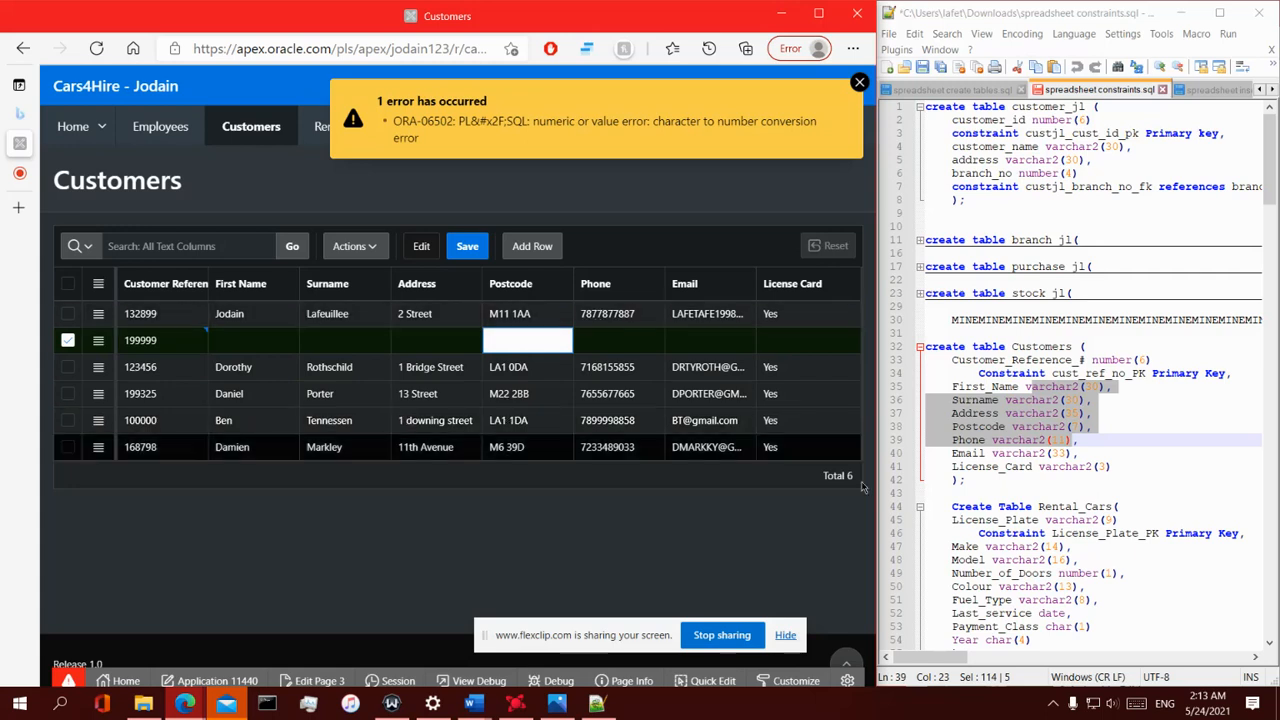
click(1050, 427)
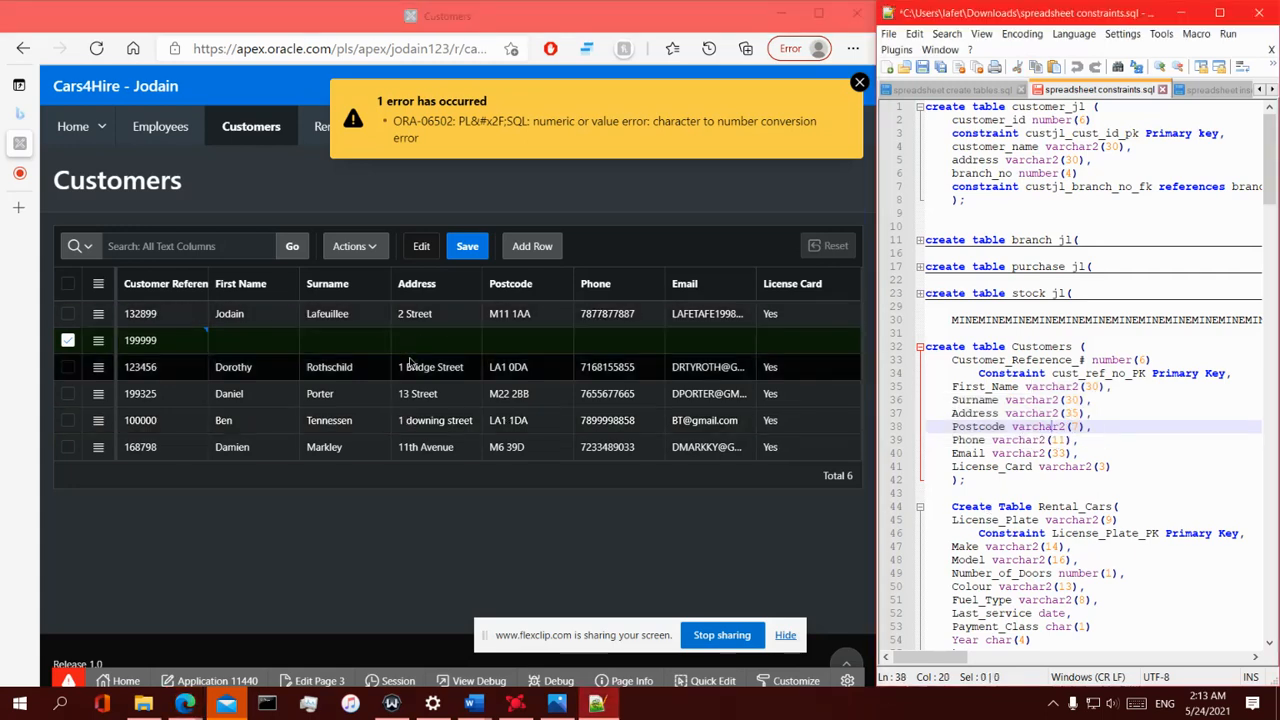
click(505, 344)
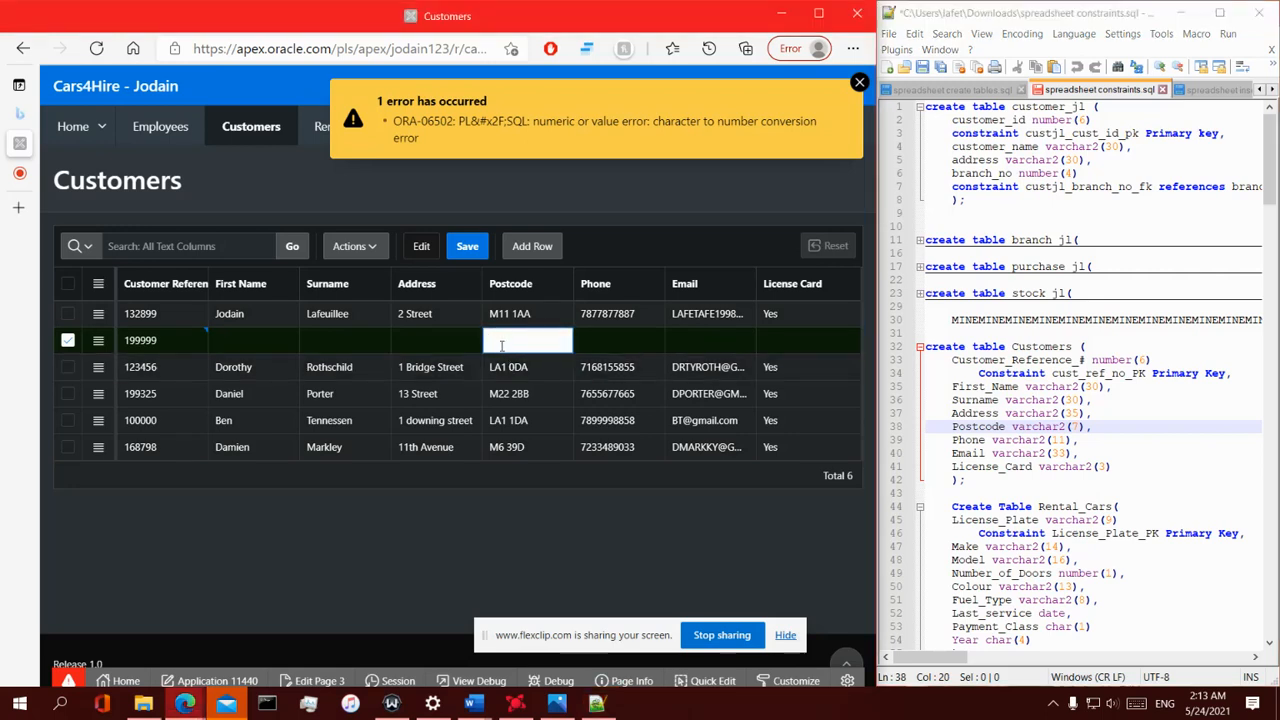
text(12345)
mouse_move(537, 340)
mouse_down()
mouse_move(402, 370)
mouse_move(547, 344)
mouse_up()
click(548, 343)
drag(549, 341, 500, 365)
click(860, 84)
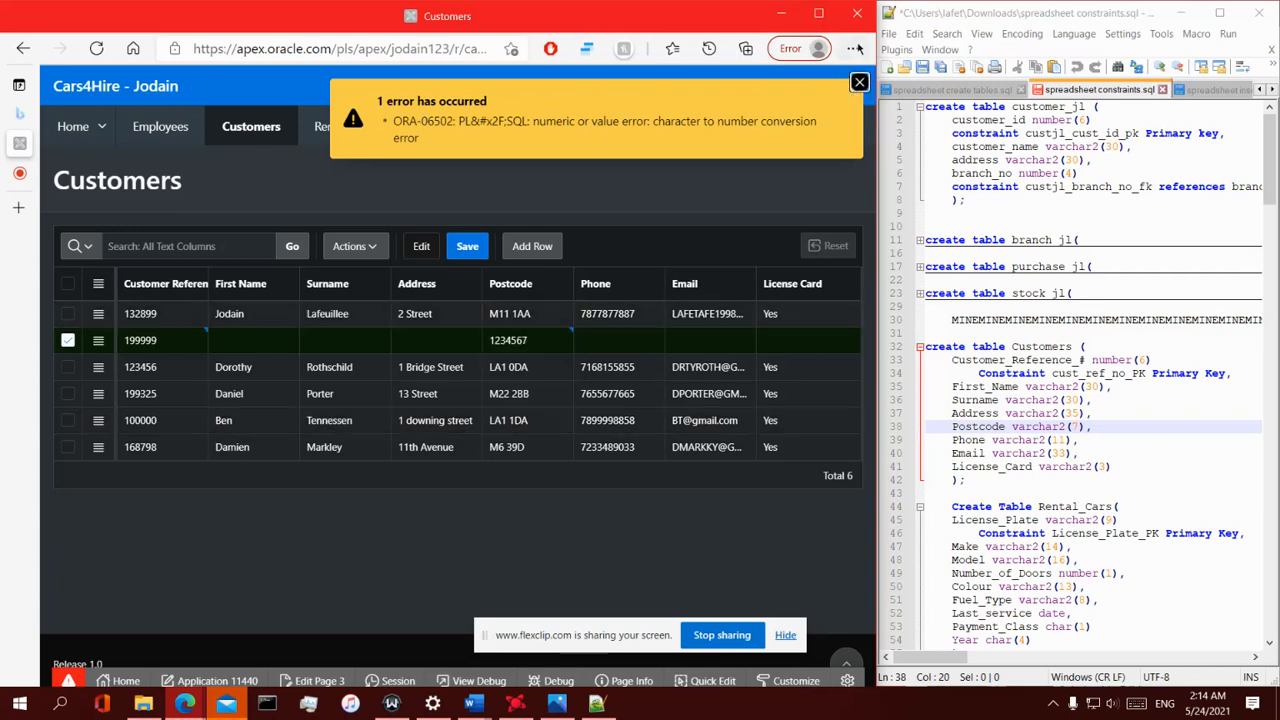
click(859, 82)
- Replace the new row's Postcode with wdwwqdg and save the grid
click(517, 341)
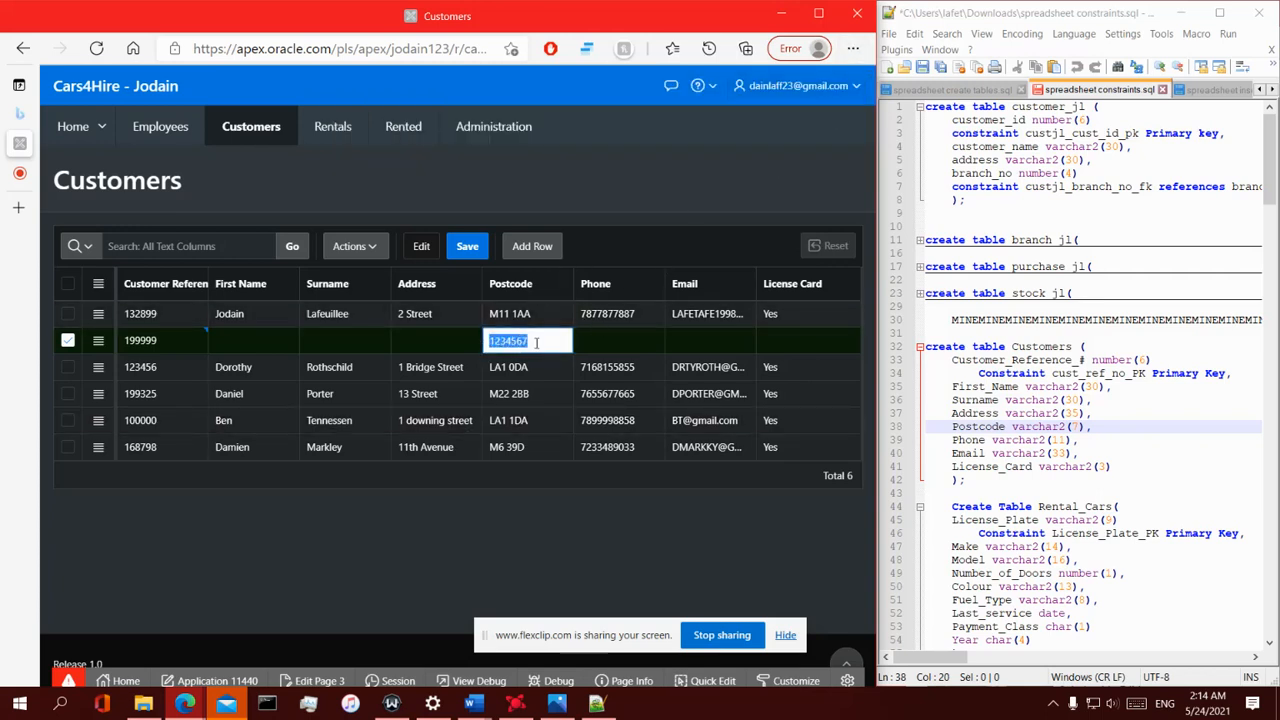
key(BackSpace)
text(wdwwqdq)
drag(537, 345, 438, 347)
key(BackSpace)
drag(492, 341, 561, 342)
click(163, 341)
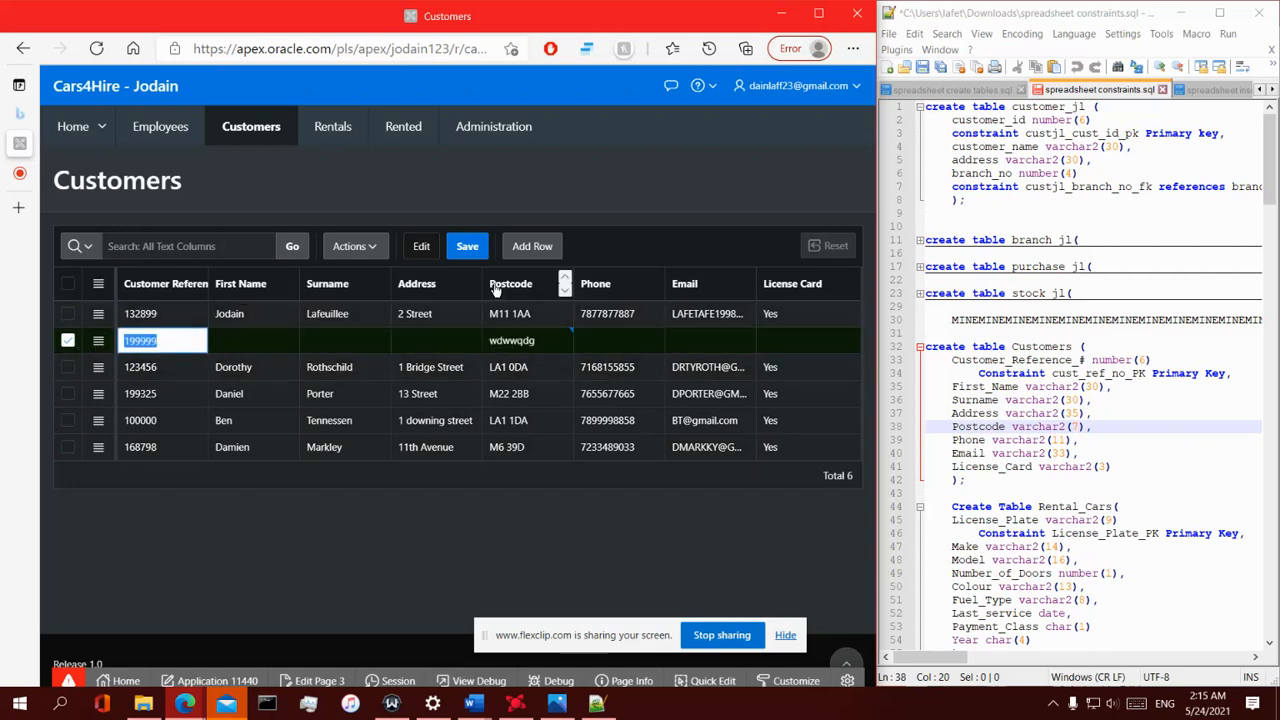
click(464, 250)
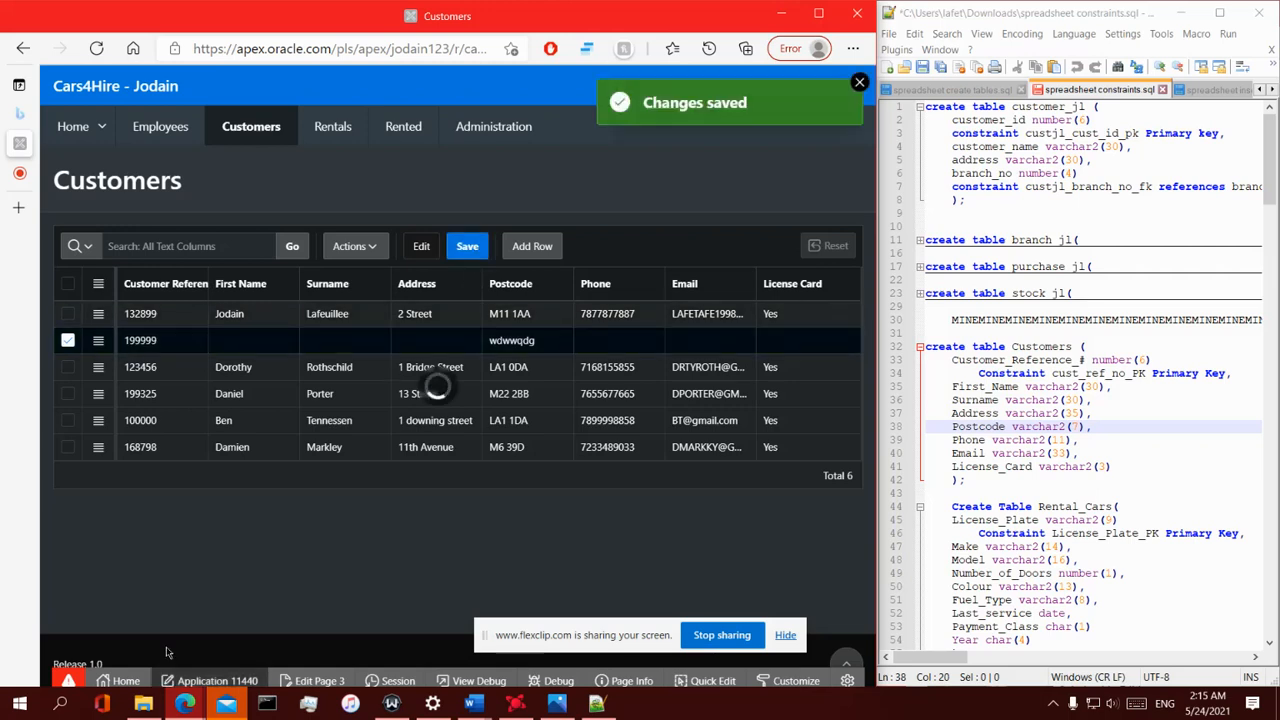
- Try to clear the new row's Customer Reference and save the grid
click(157, 344)
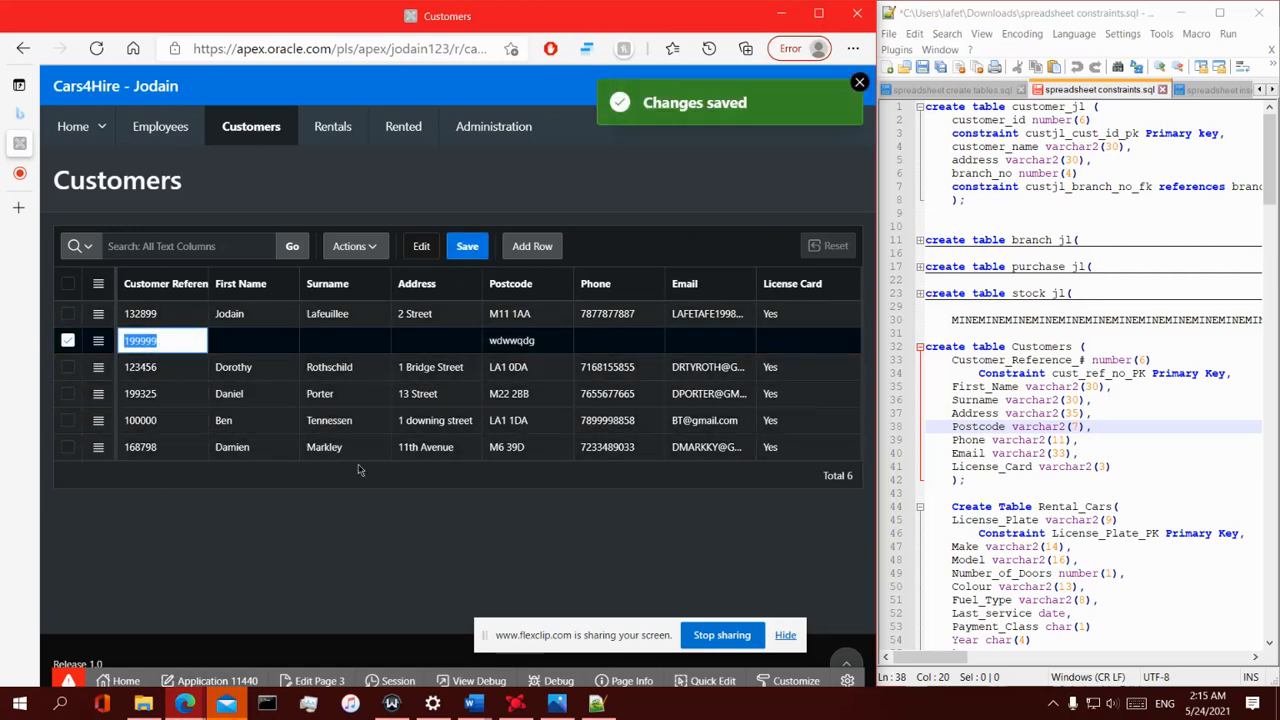
key(BackSpace)
click(396, 564)
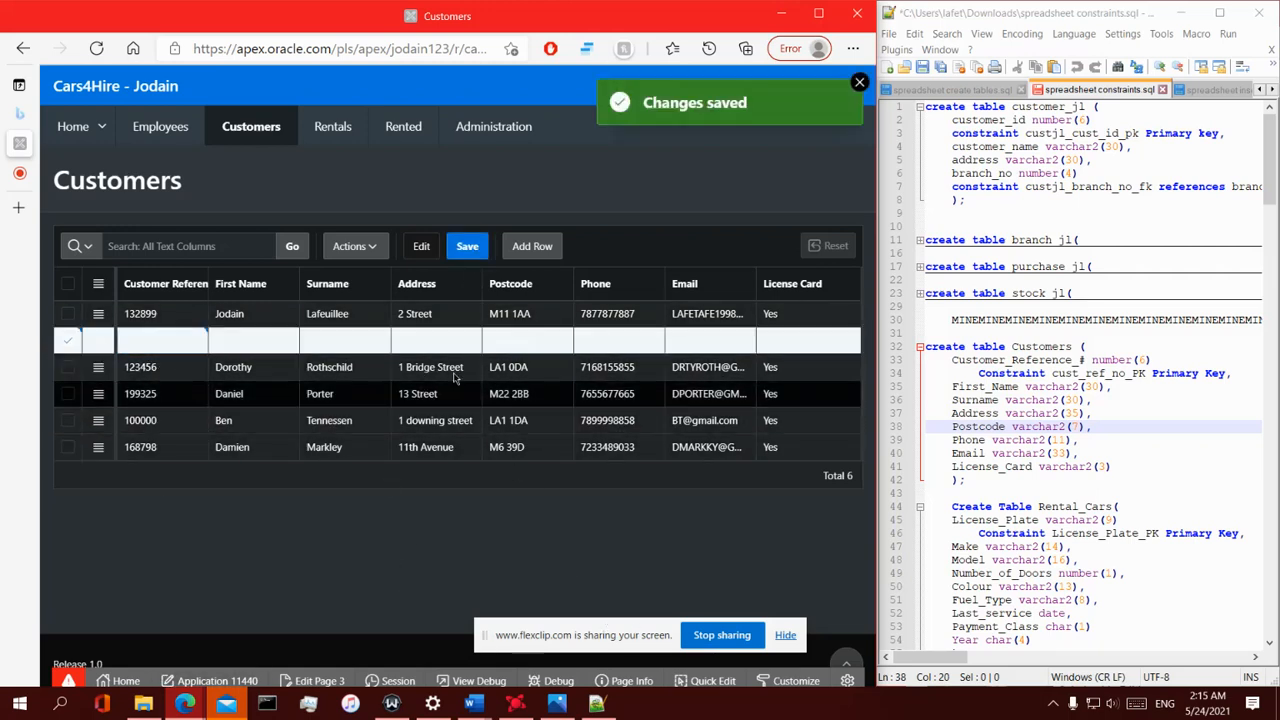
click(463, 256)
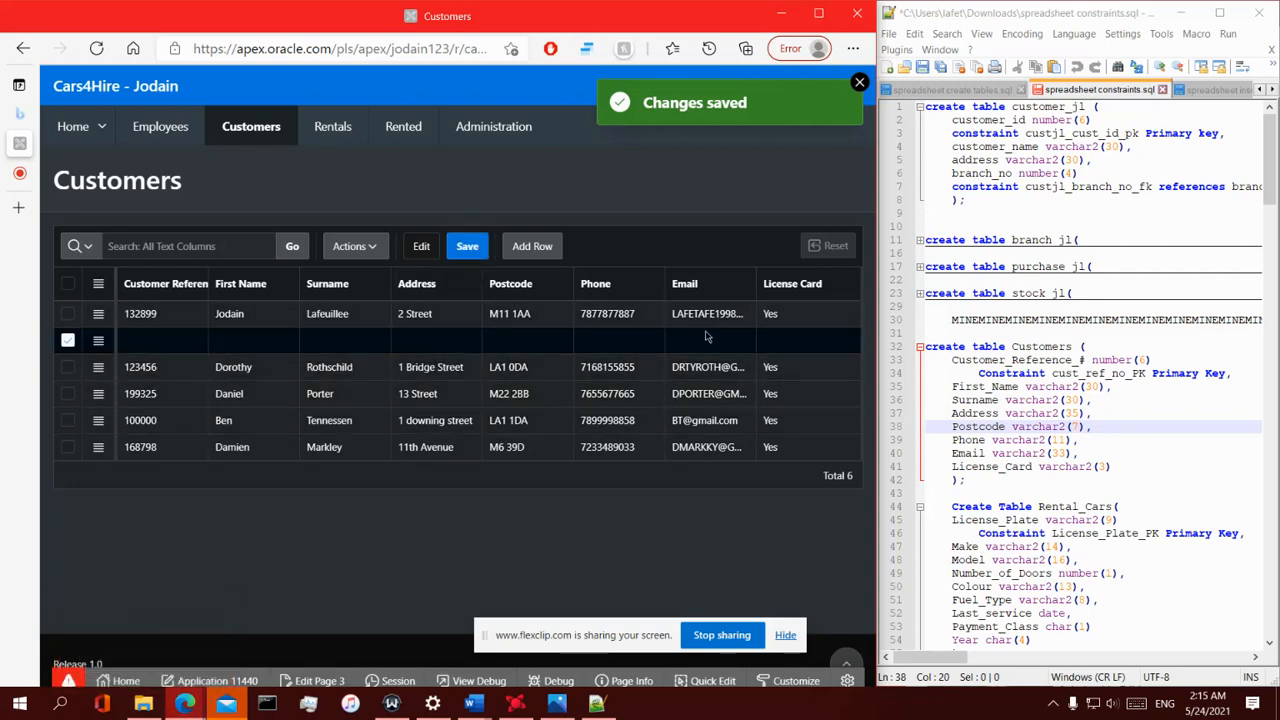
- Reload the Customers page and try again to clear the 199999 row's Customer Reference and save
click(128, 125)
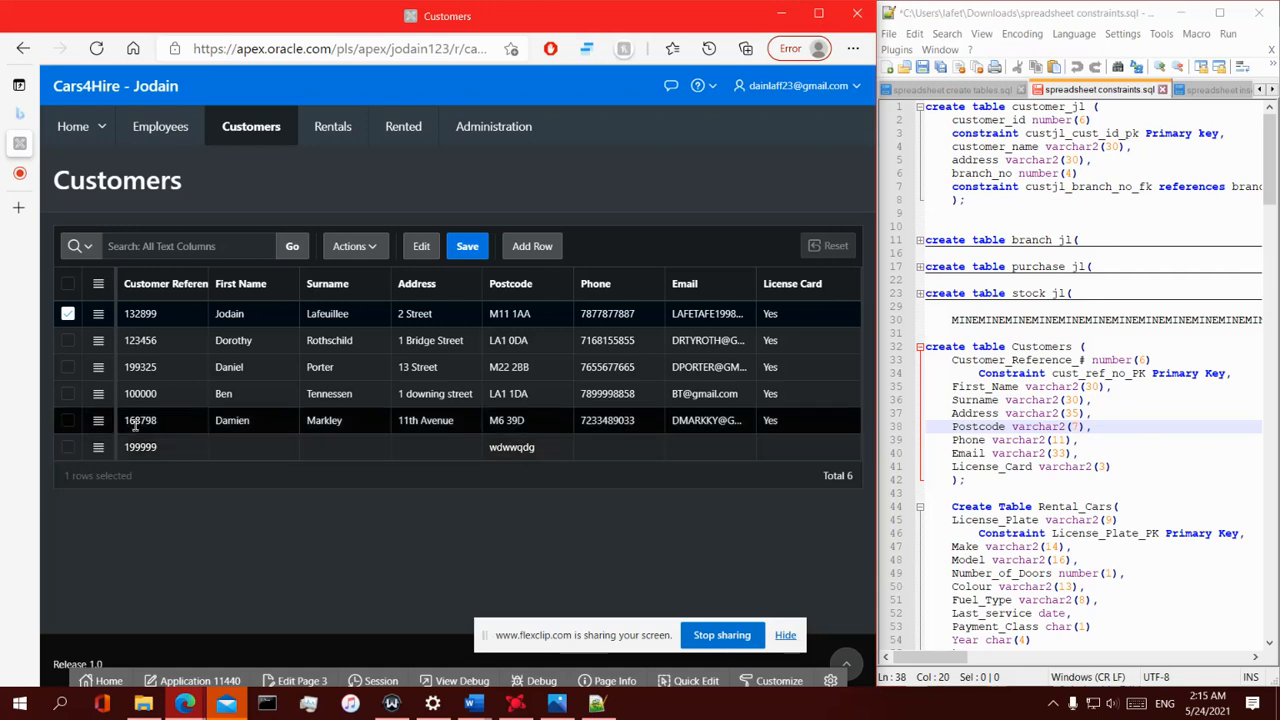
click(170, 452)
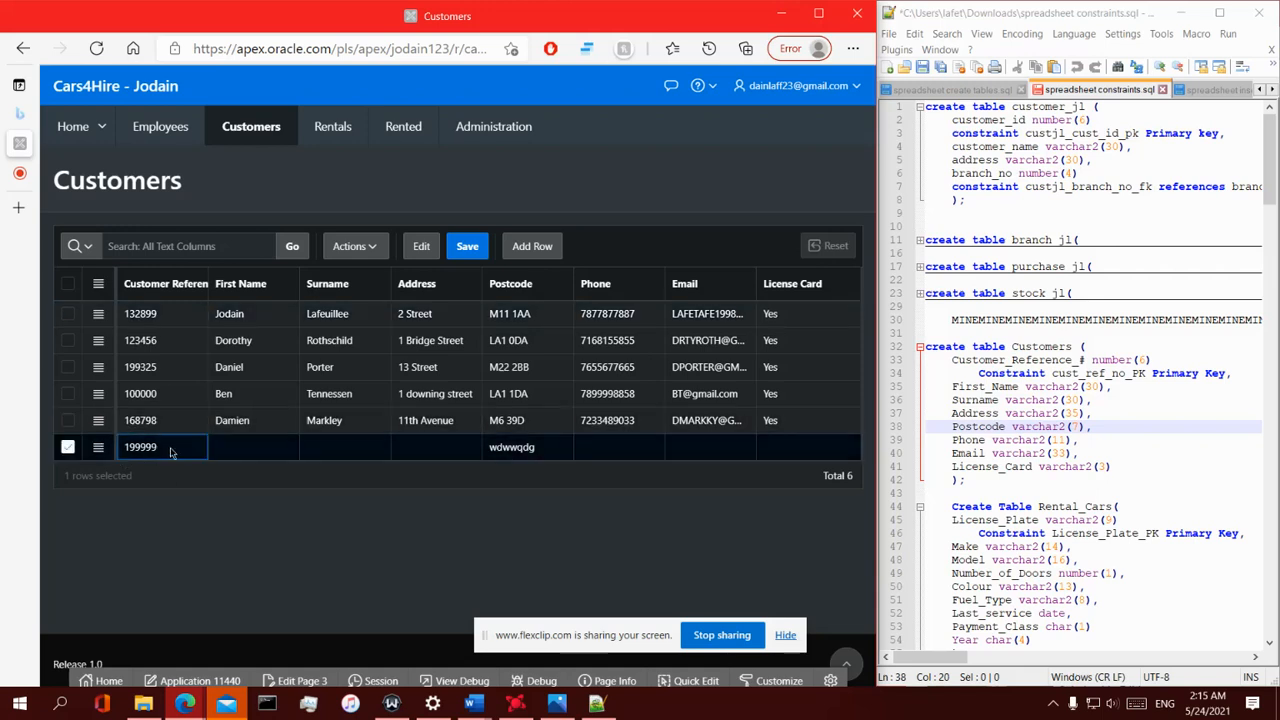
click(160, 452)
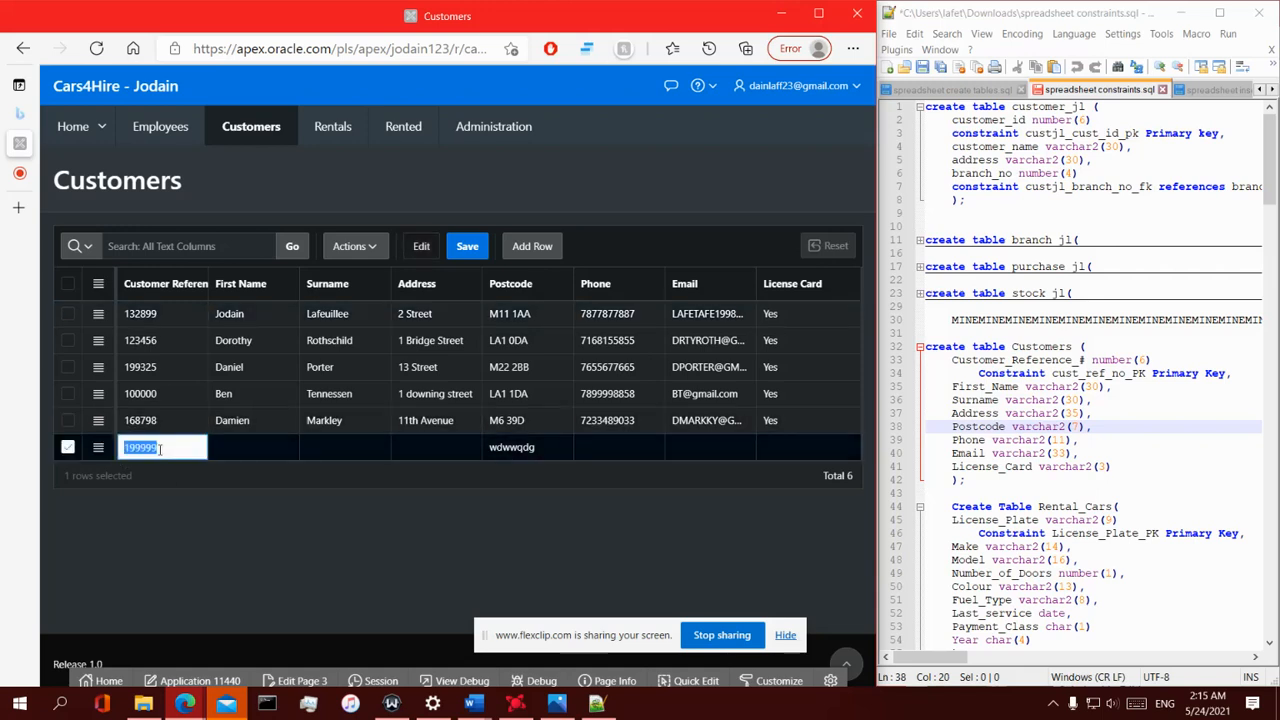
key(BackSpace)
double_click(358, 467)
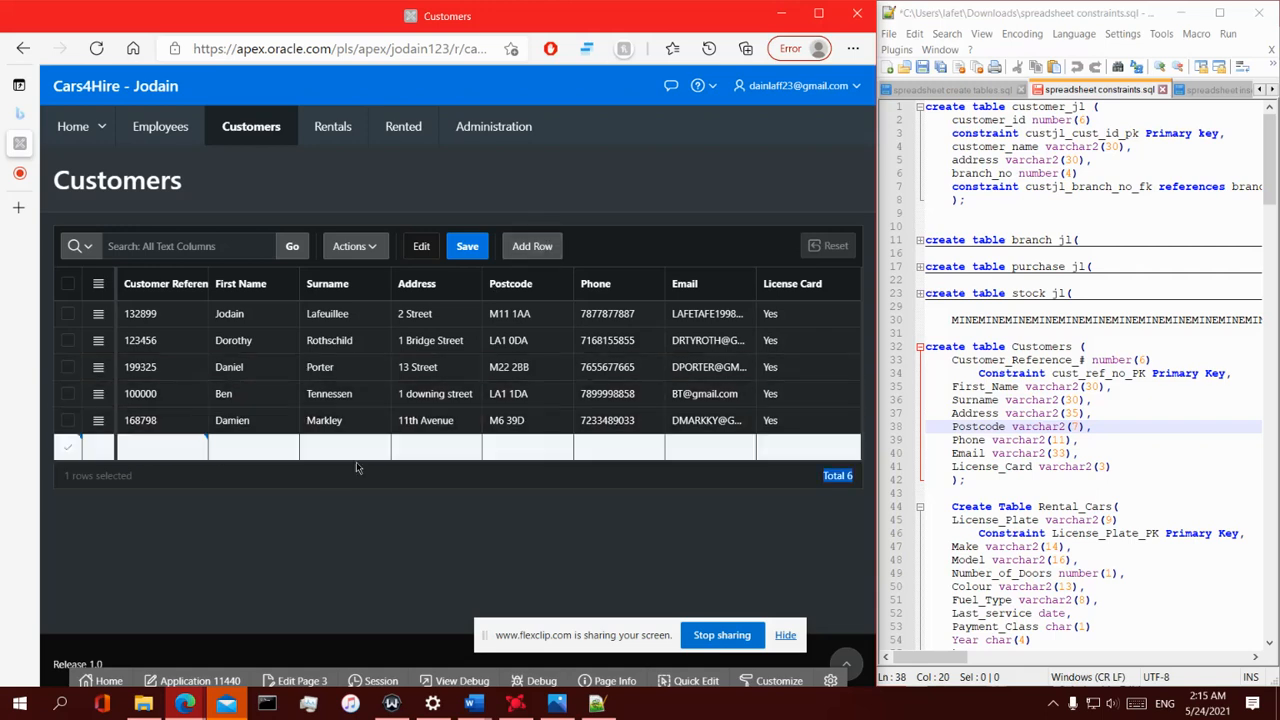
click(467, 246)
mouse_move(143, 703)
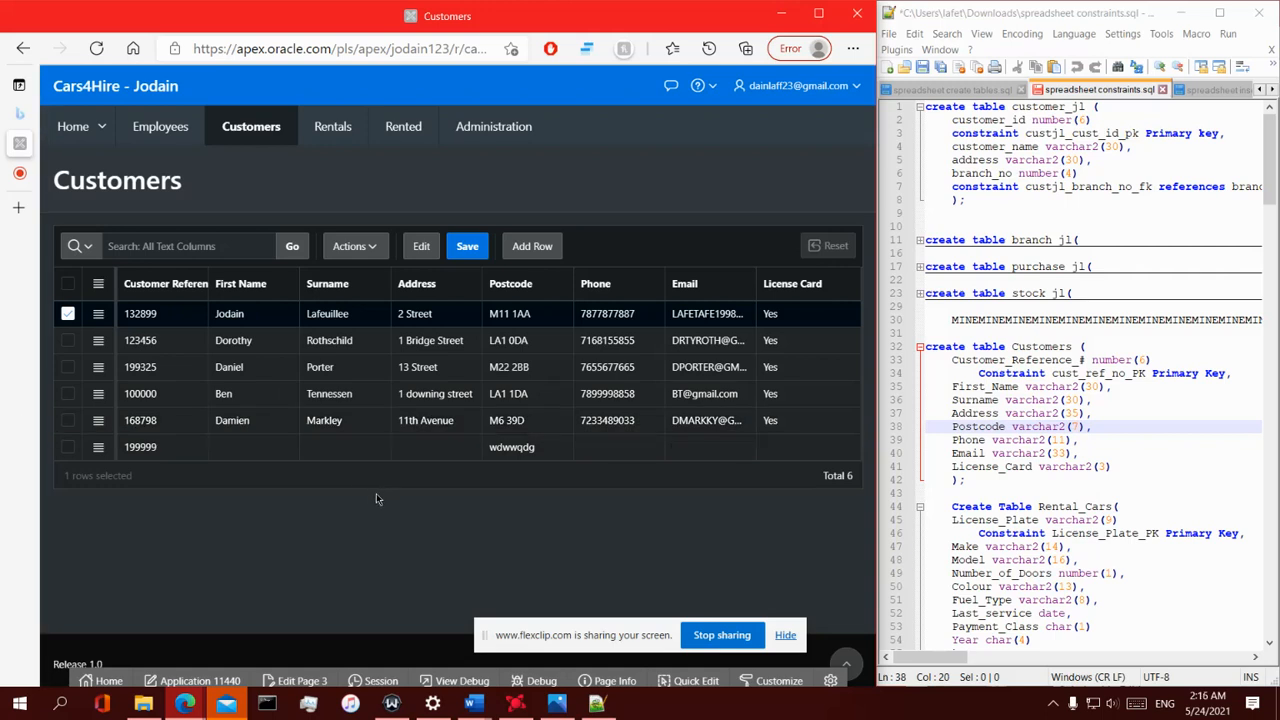
mouse_move(25, 187)
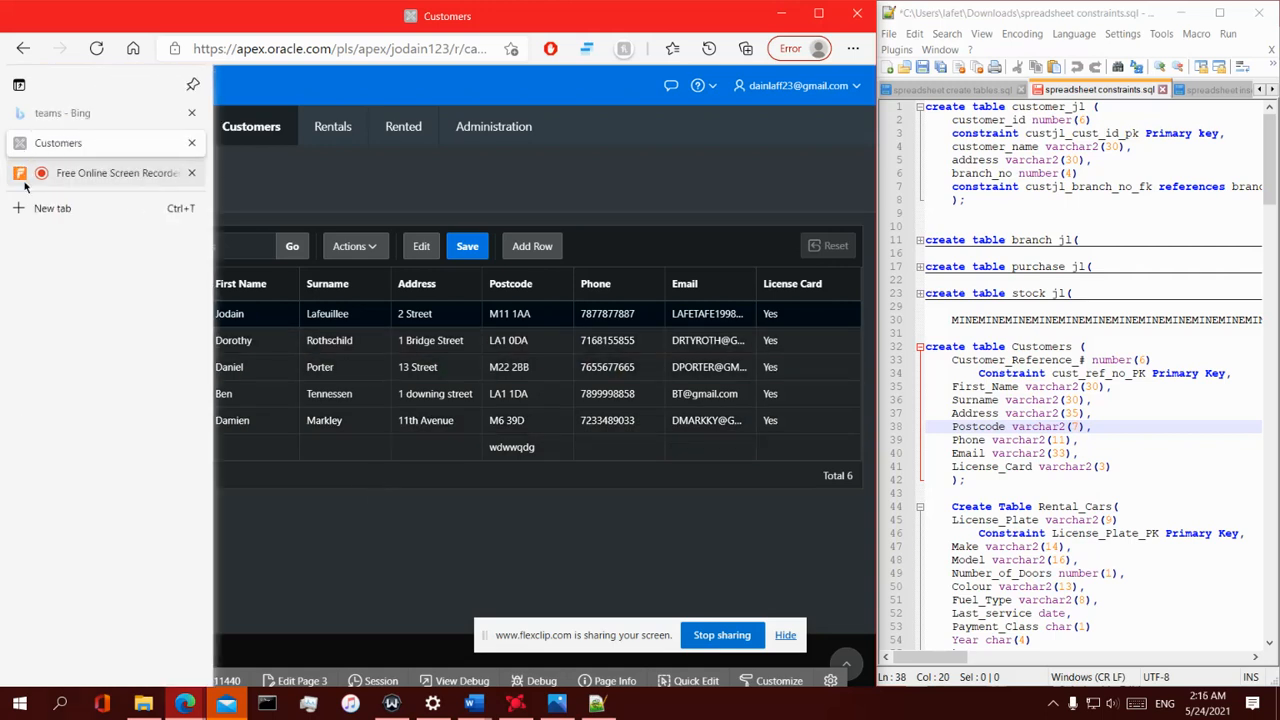
click(107, 177)
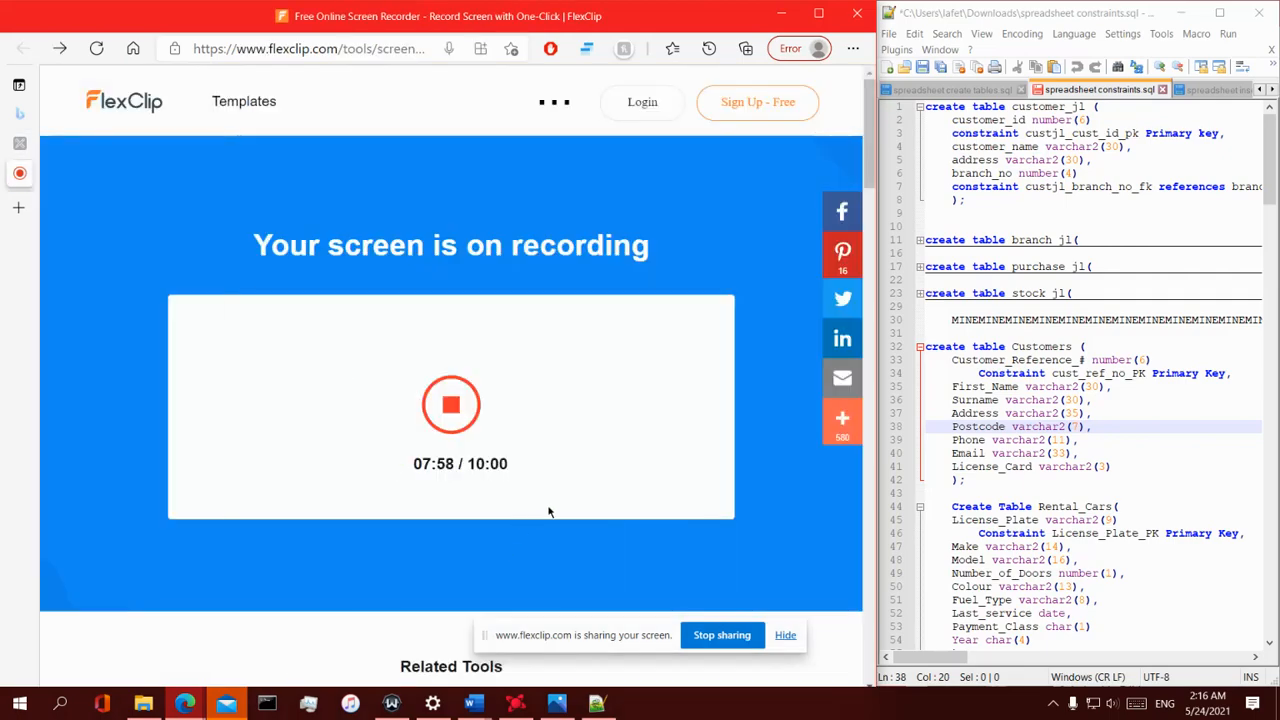